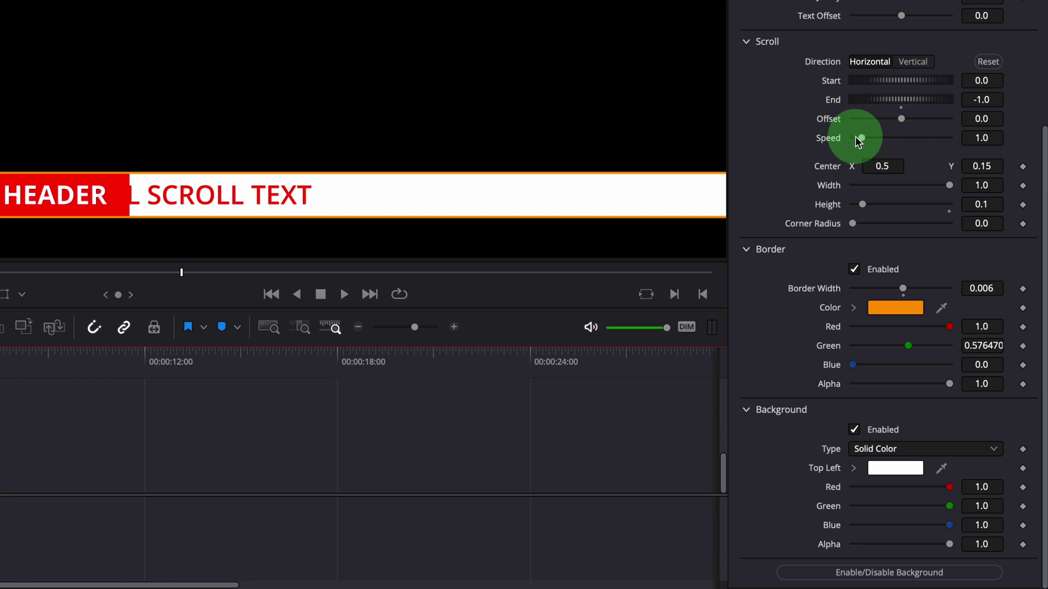
Step: Try a scroll speed of 3.062 on the title, play it from the start, and reset the speed to its default
drag(855, 138, 878, 140)
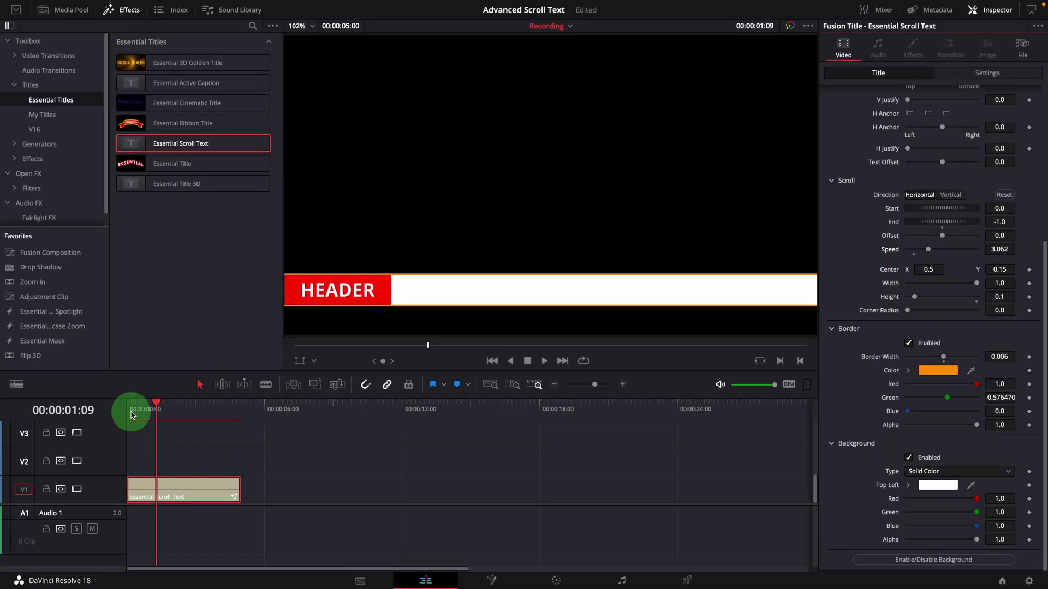
click(131, 415)
key(space)
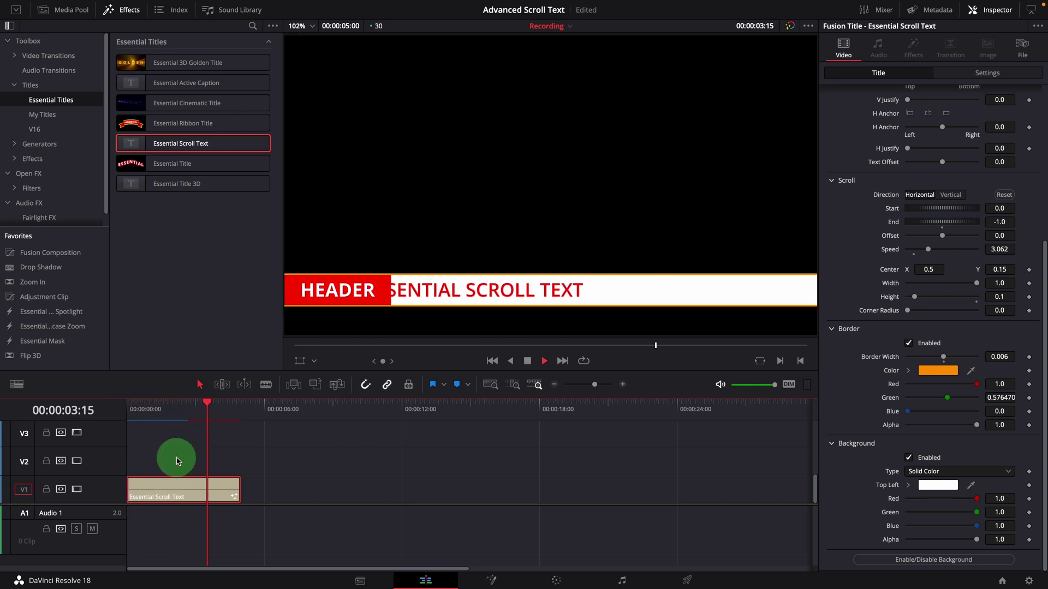
click(134, 415)
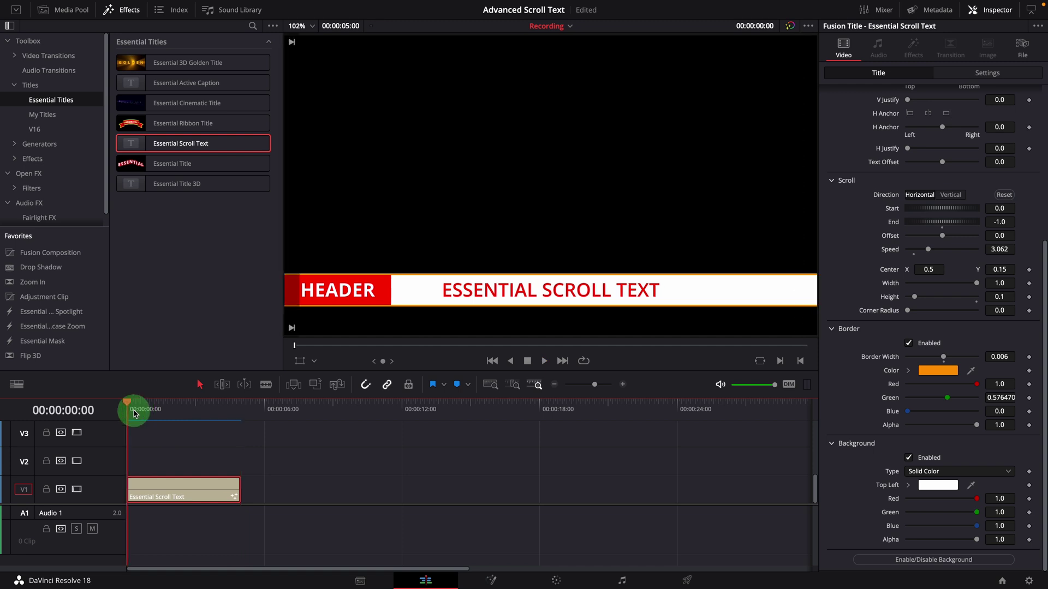
double_click(889, 249)
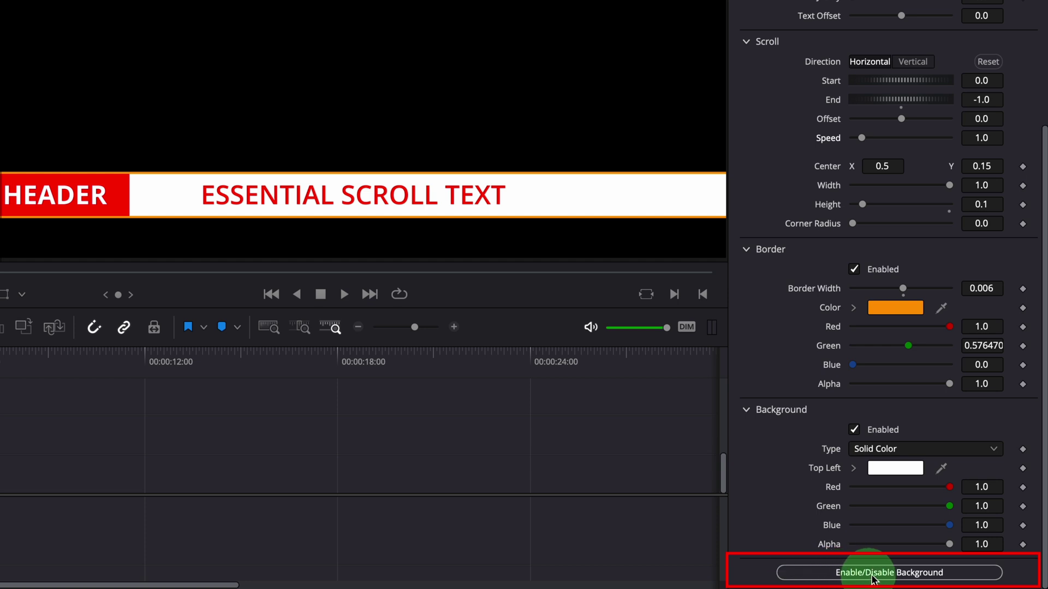
Step: Toggle the title's background and border off and back on to compare the two looks
click(953, 578)
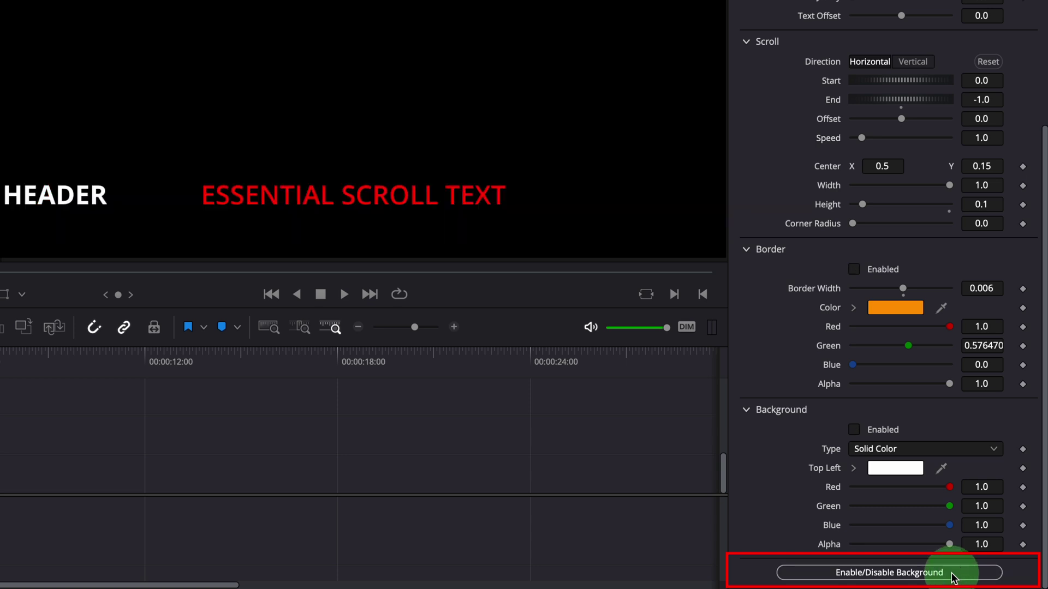
click(889, 574)
click(894, 574)
click(894, 574)
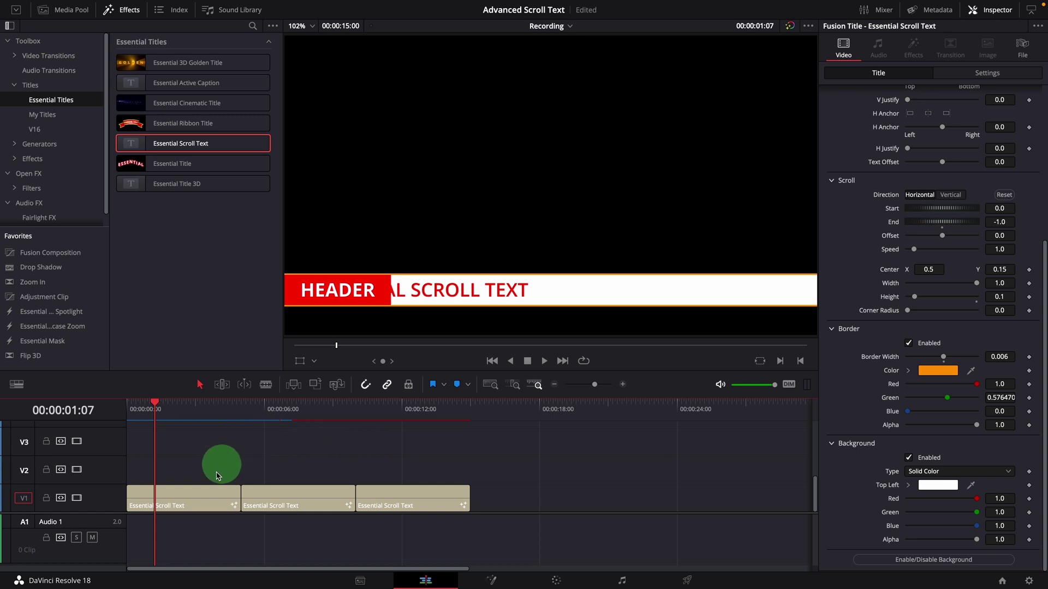
Step: Select the first scroll title and scrub through all three titles, returning to the timeline start
click(197, 496)
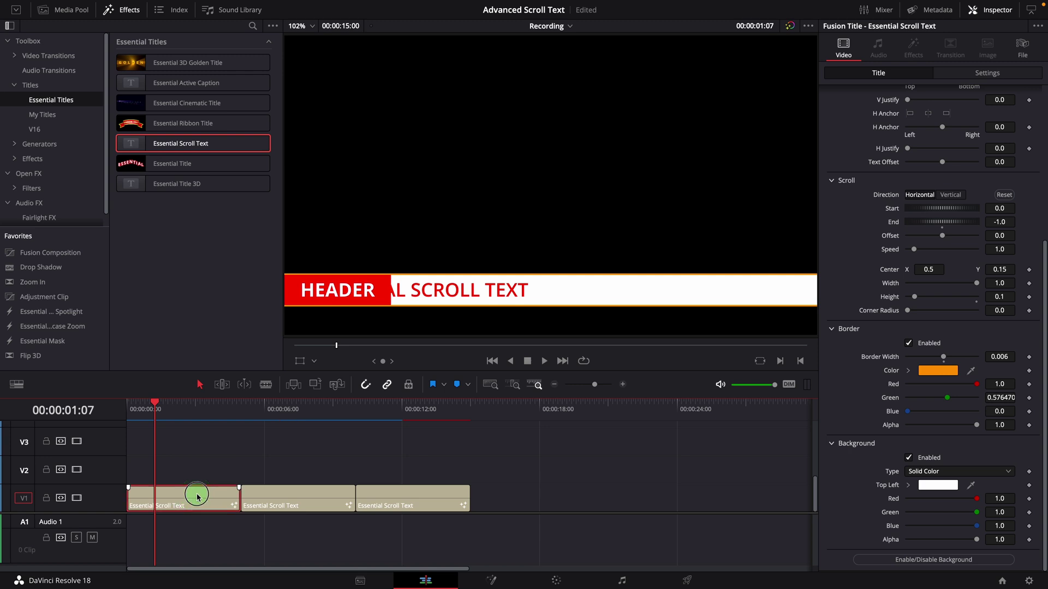
click(295, 411)
drag(294, 410, 256, 410)
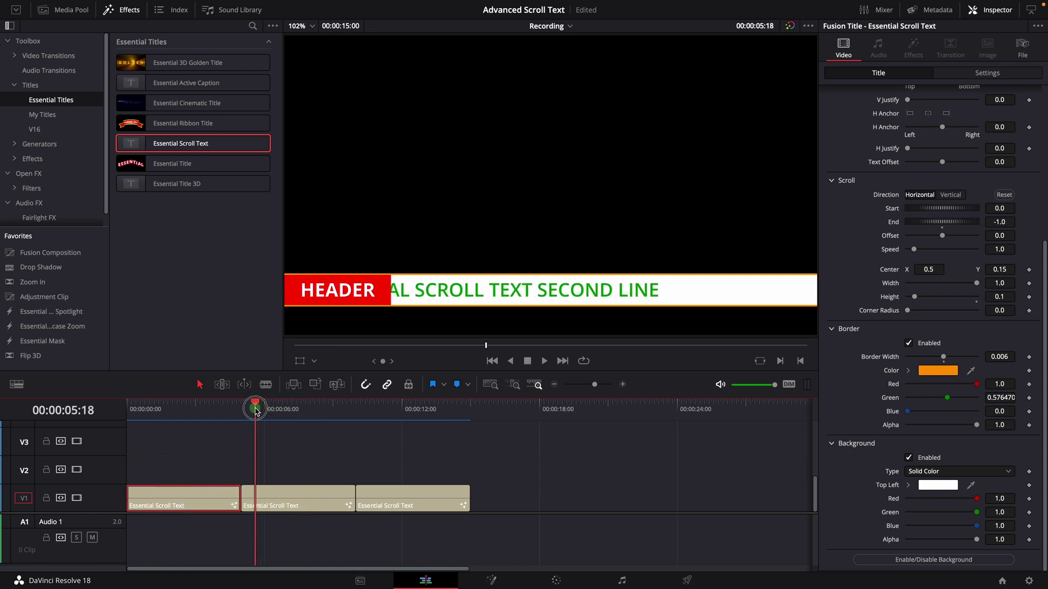
drag(365, 410, 127, 405)
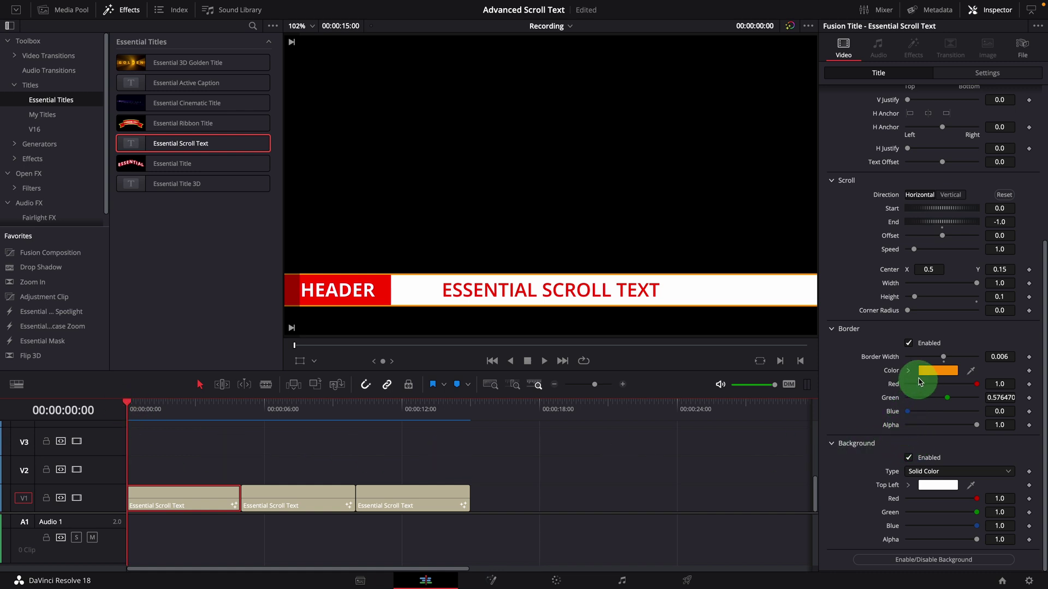
Step: Set the first title's scroll Start to 0.71 with the playhead at the timeline start
click(1000, 208)
drag(1000, 209, 1005, 210)
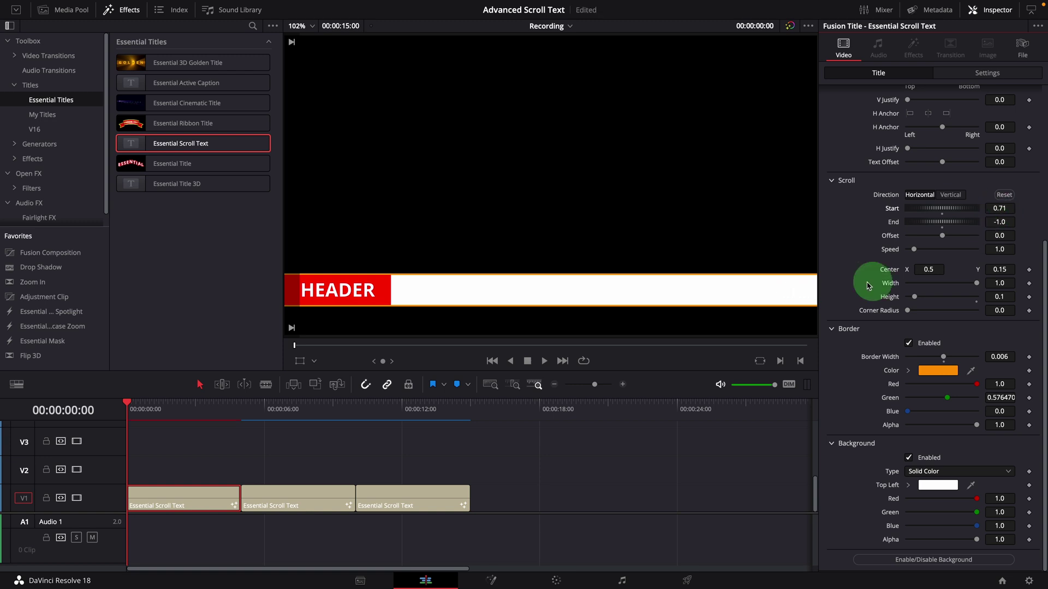
scroll(685, 215, down, 2)
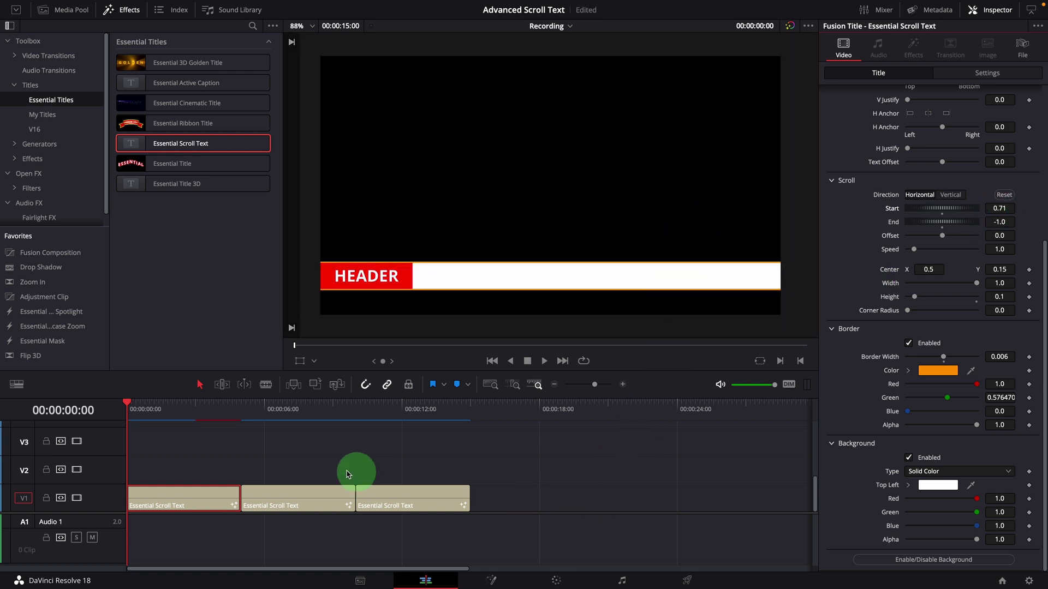
Step: At the first title's last frame, set its scroll End to -0.52
click(239, 416)
click(240, 418)
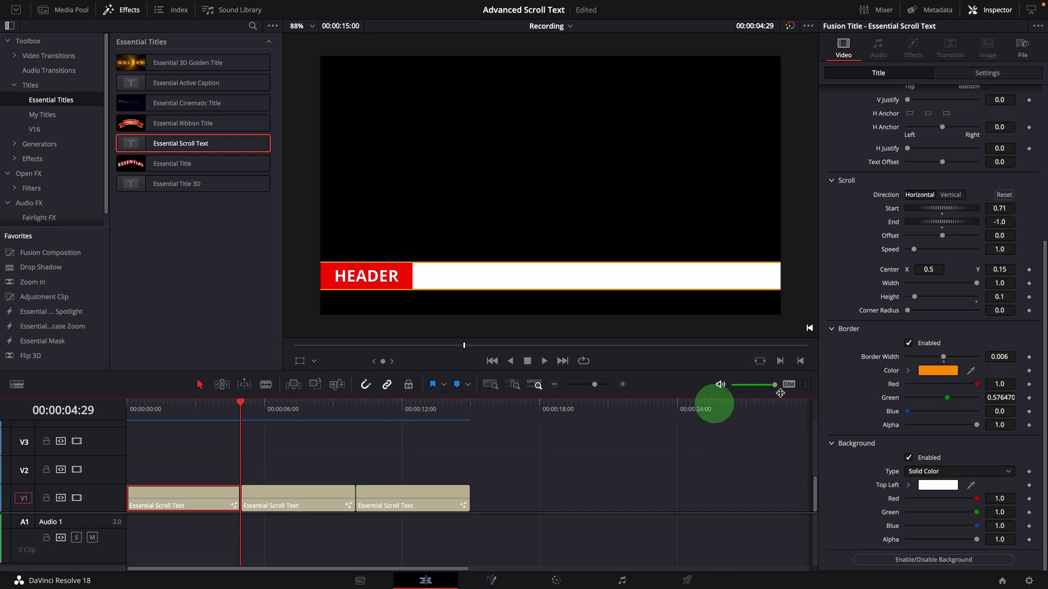
click(1003, 223)
drag(1019, 222, 524, 226)
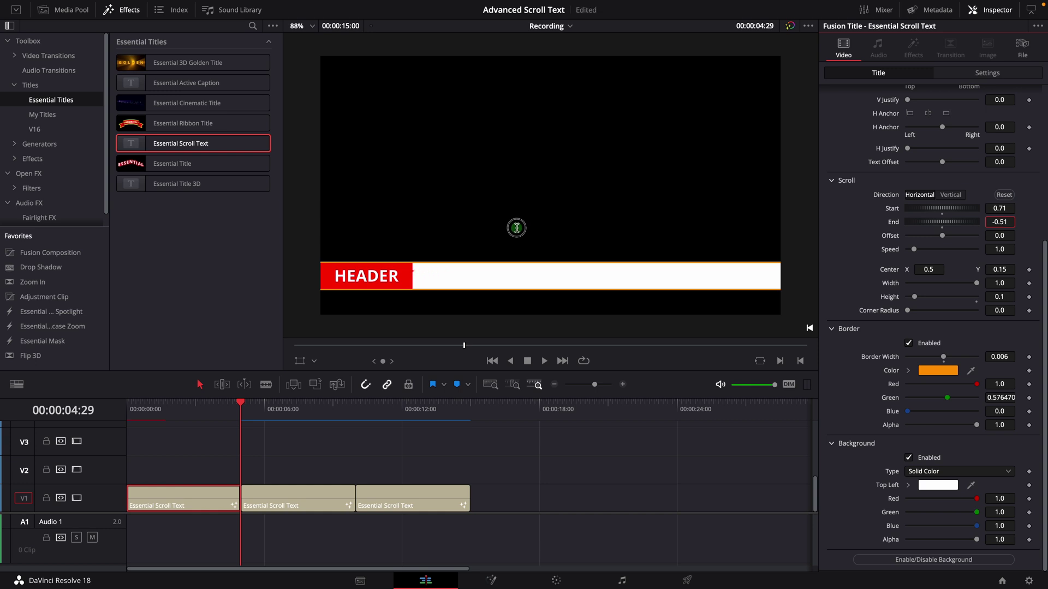
Step: Play the first title from its beginning to check the text's scroll across the banner
click(134, 409)
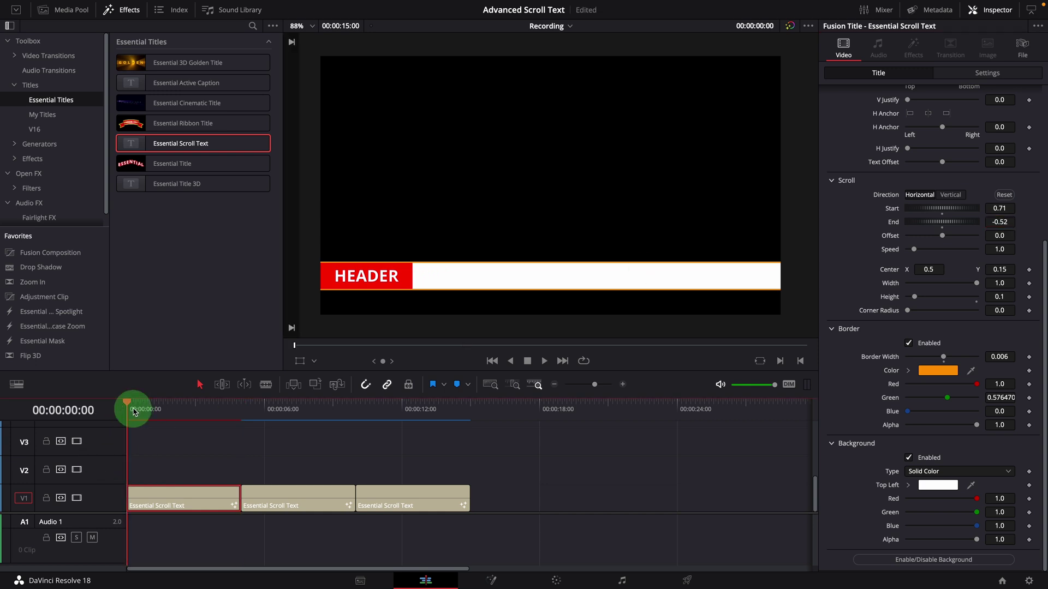
key(space)
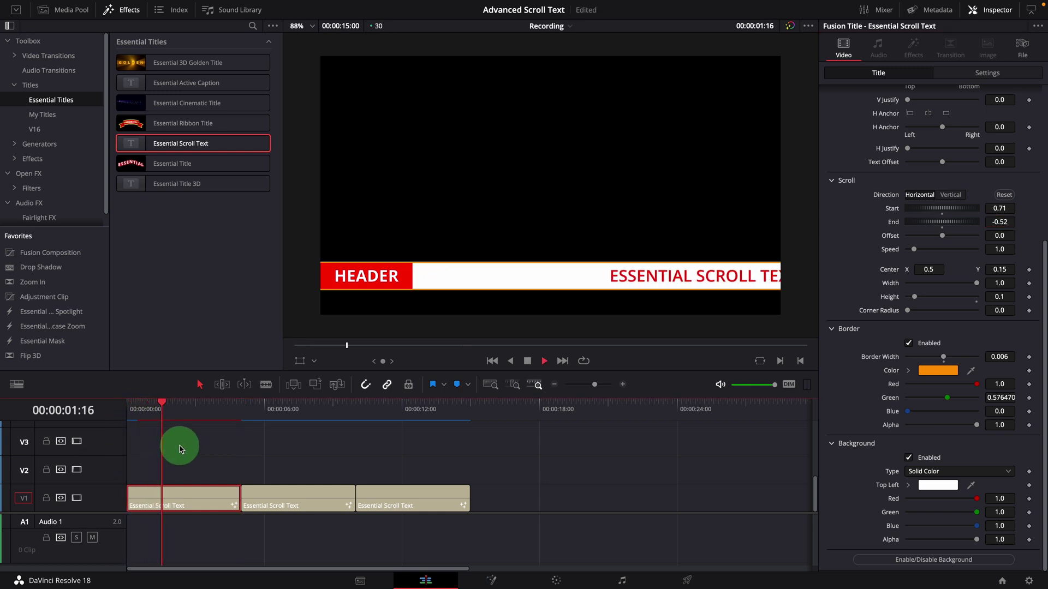
key(space)
Step: Shift the second and third titles later, then extend the first title to 10 seconds and check its playback
drag(275, 452, 613, 498)
drag(240, 497, 353, 501)
click(153, 452)
key(Home)
key(space)
Step: Set the second title's scroll Start to 0.83 and move the playhead to the title's last frame
click(261, 455)
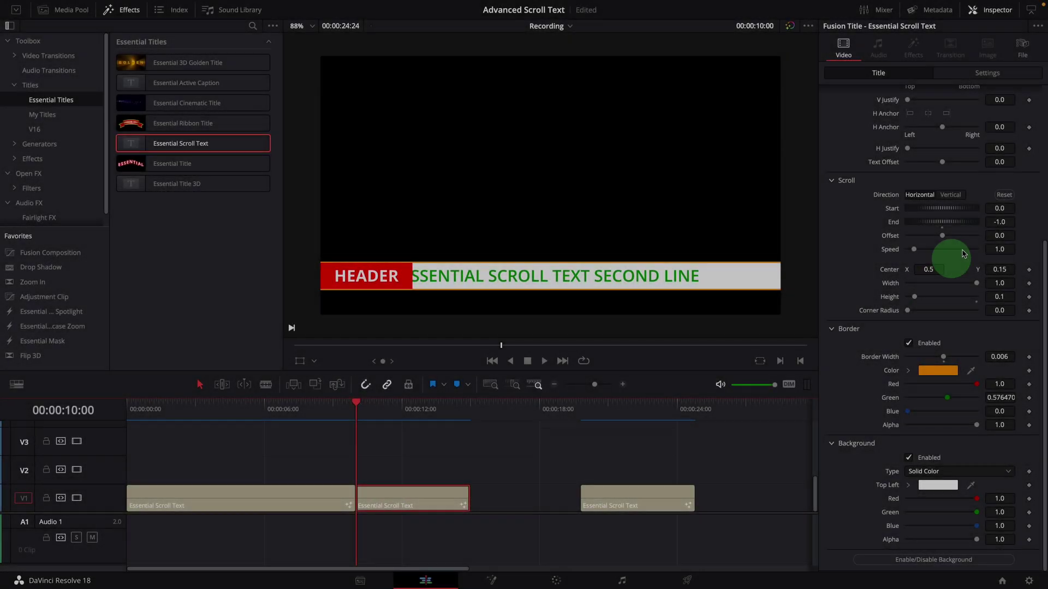
click(1011, 211)
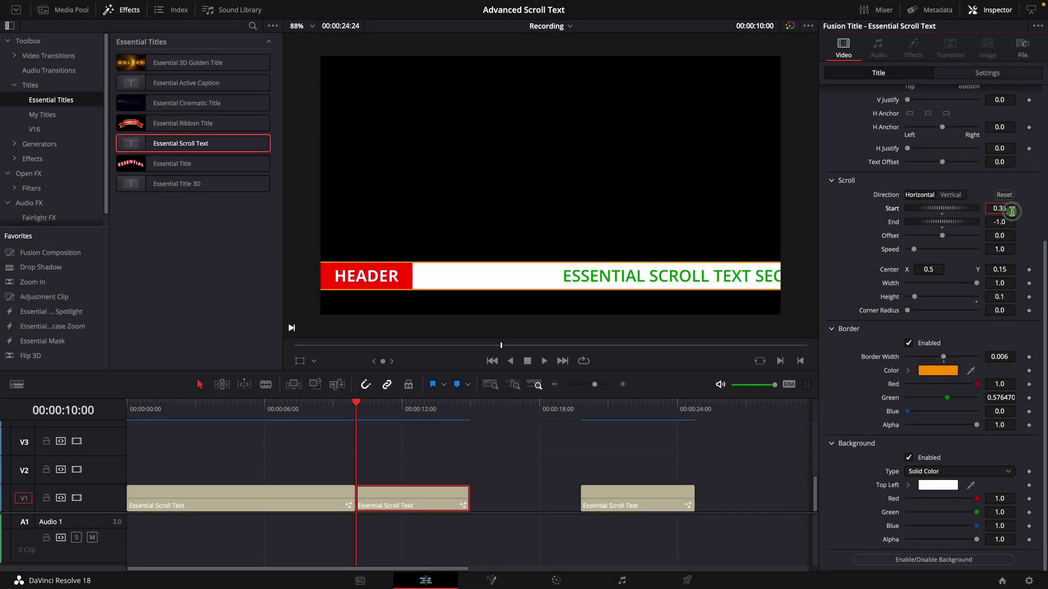
drag(1011, 210, 1036, 215)
drag(432, 414, 468, 499)
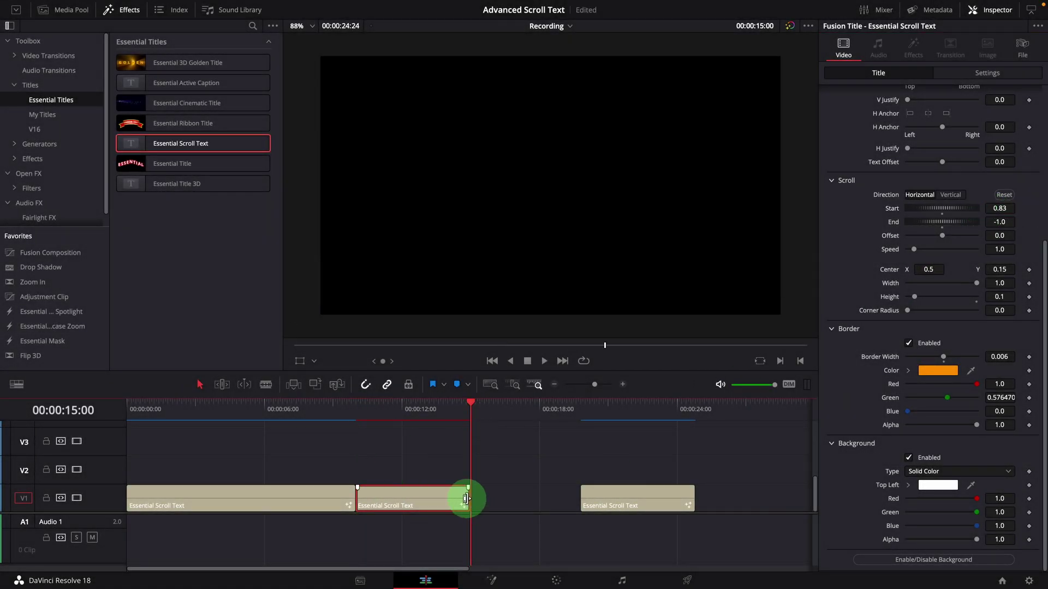
key(Left)
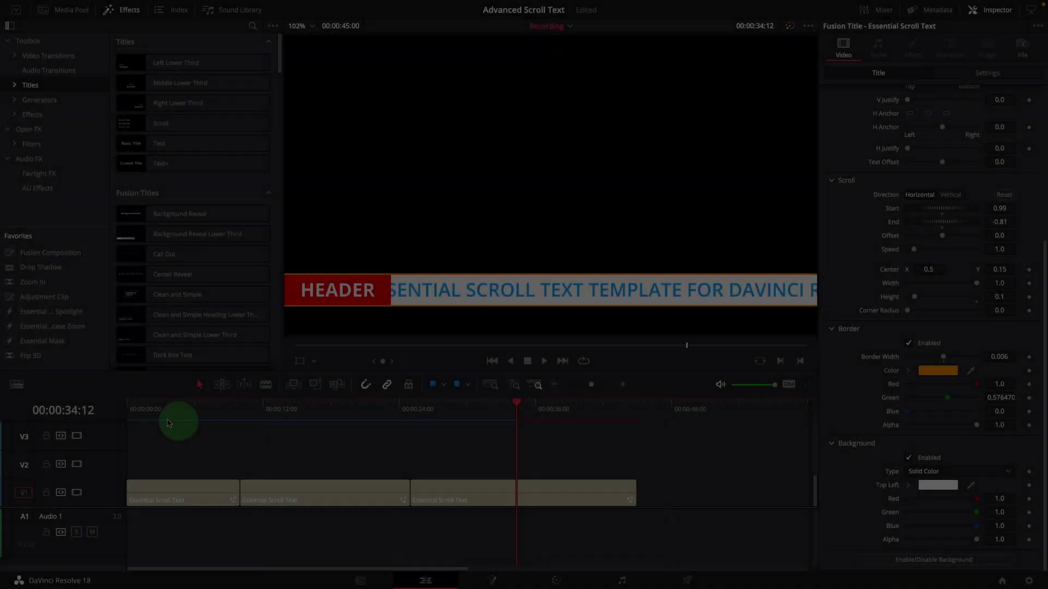
Step: Play the opening part of each of the three titles to check their scrolling
click(147, 414)
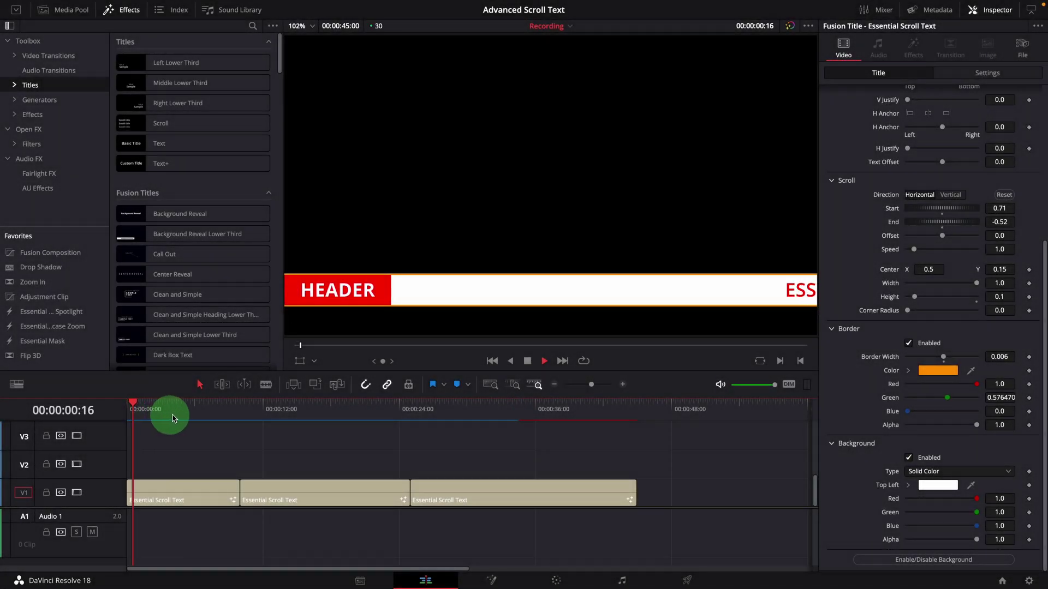
click(275, 414)
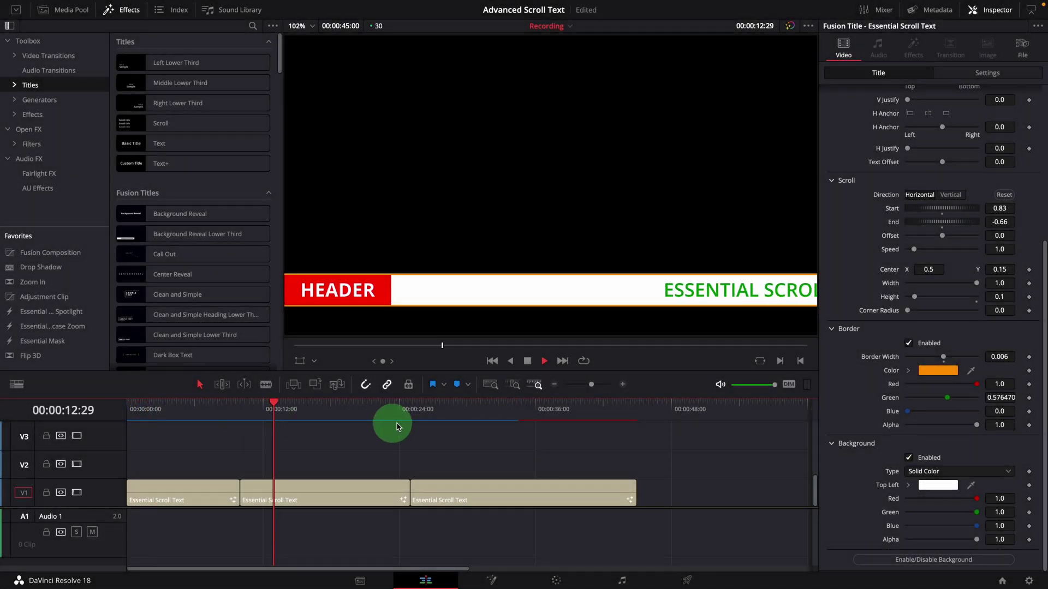
click(415, 413)
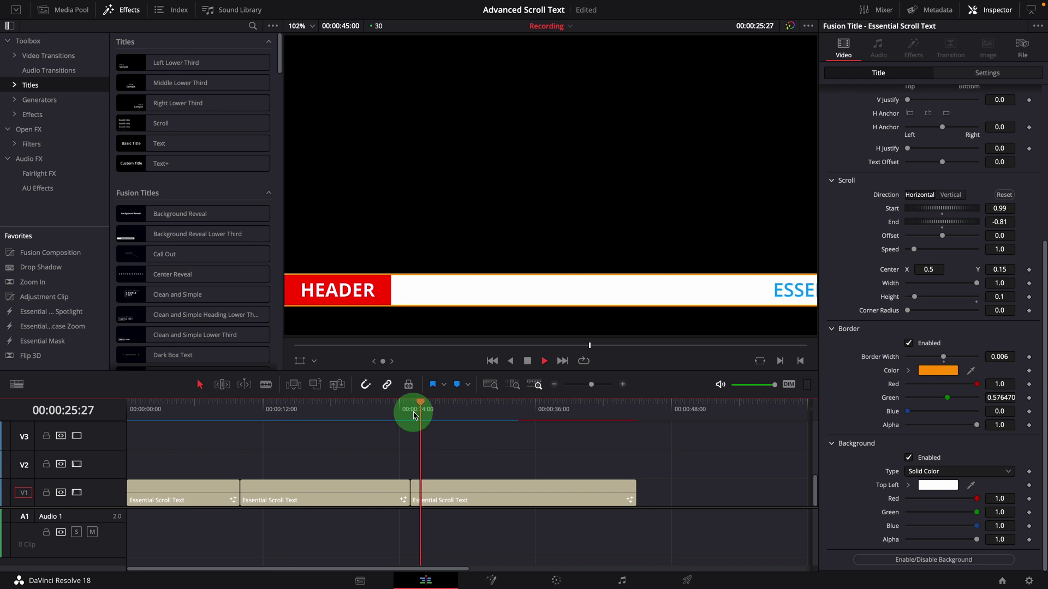
Step: Move the second title up to track V2 so it starts at 00:00:03:21, overlapping the first title
click(188, 406)
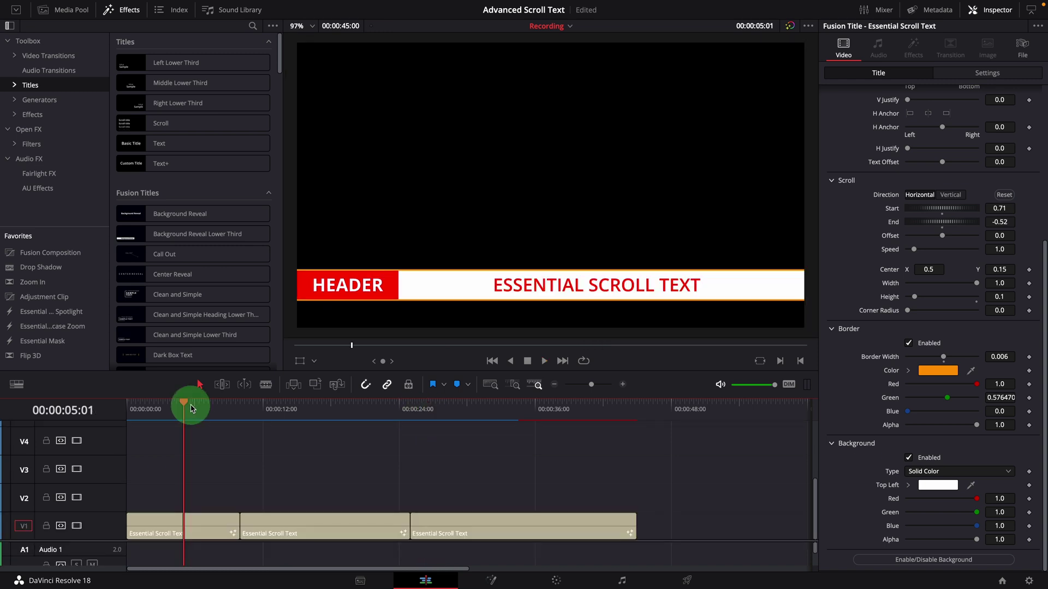
drag(188, 407, 168, 405)
click(272, 523)
drag(272, 523, 205, 498)
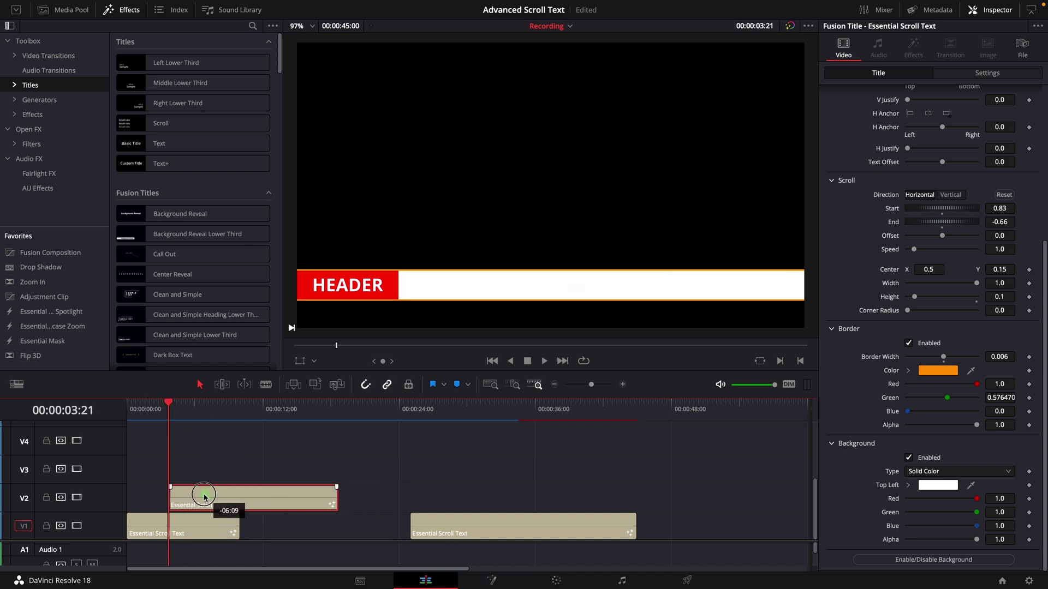
Step: Disable the background and border of the title on V2, then scrub the overlap with the first title
mouse_move(181, 409)
mouse_down()
mouse_move(189, 407)
mouse_move(151, 407)
mouse_move(192, 412)
mouse_move(146, 410)
mouse_move(163, 412)
mouse_up()
click(202, 507)
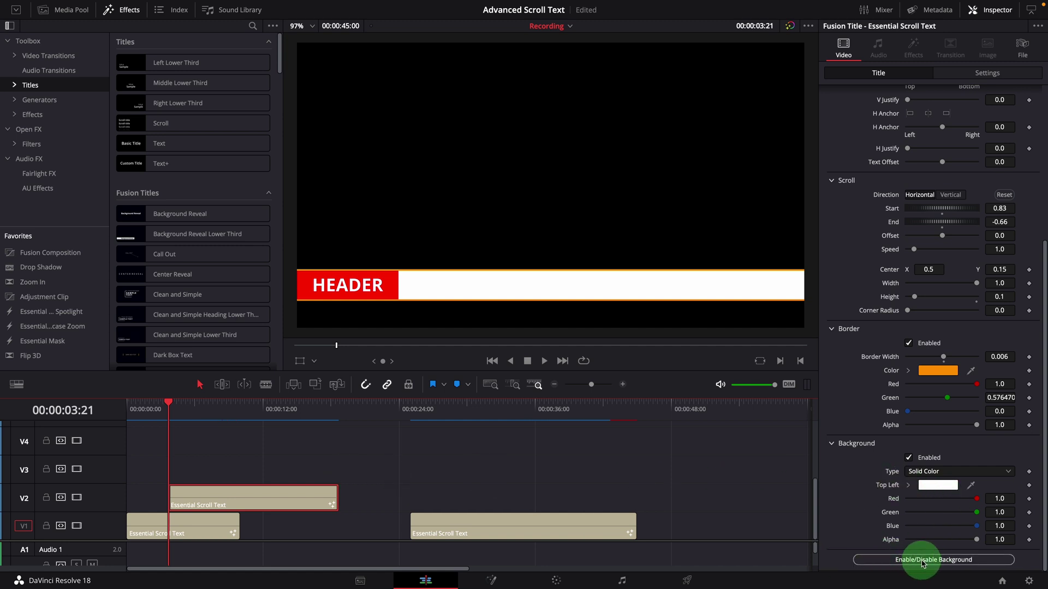
click(936, 562)
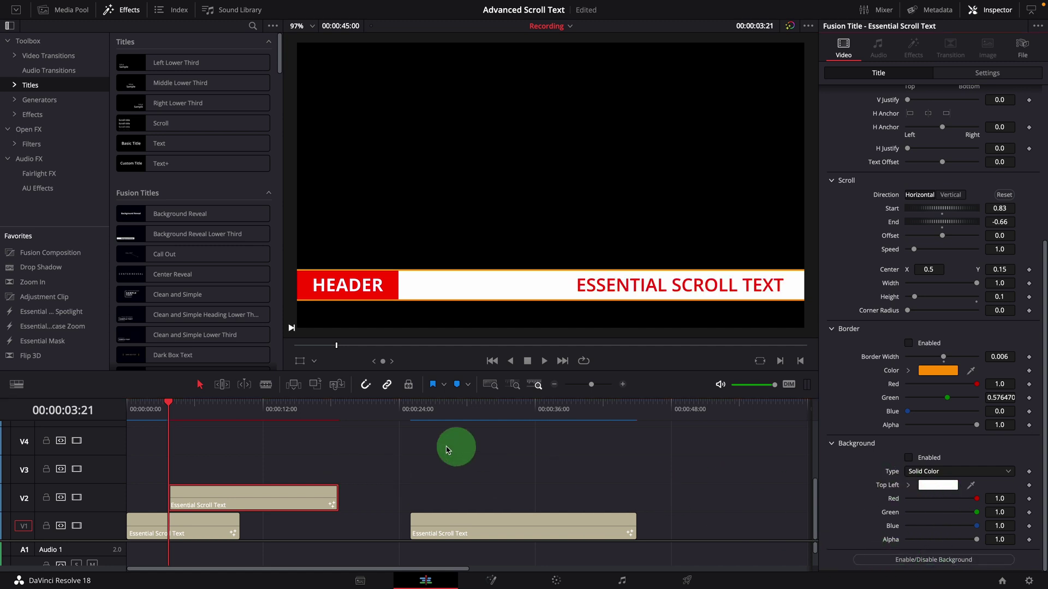
click(168, 406)
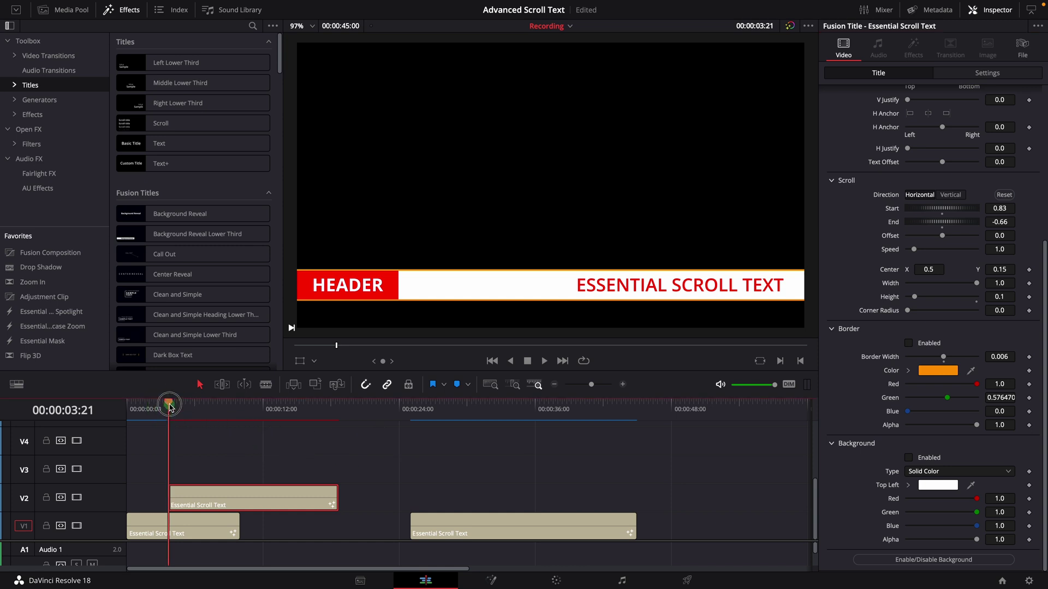
drag(176, 406, 197, 409)
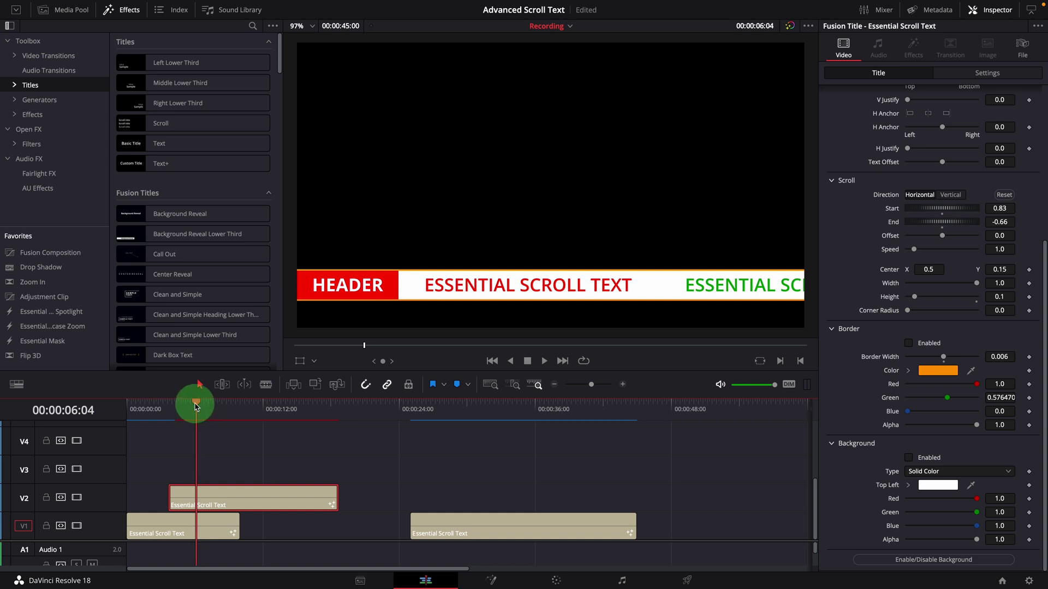
Step: Move the third title up to track V3 so it starts at 00:00:10:26, overlapping the second title
drag(197, 405, 252, 409)
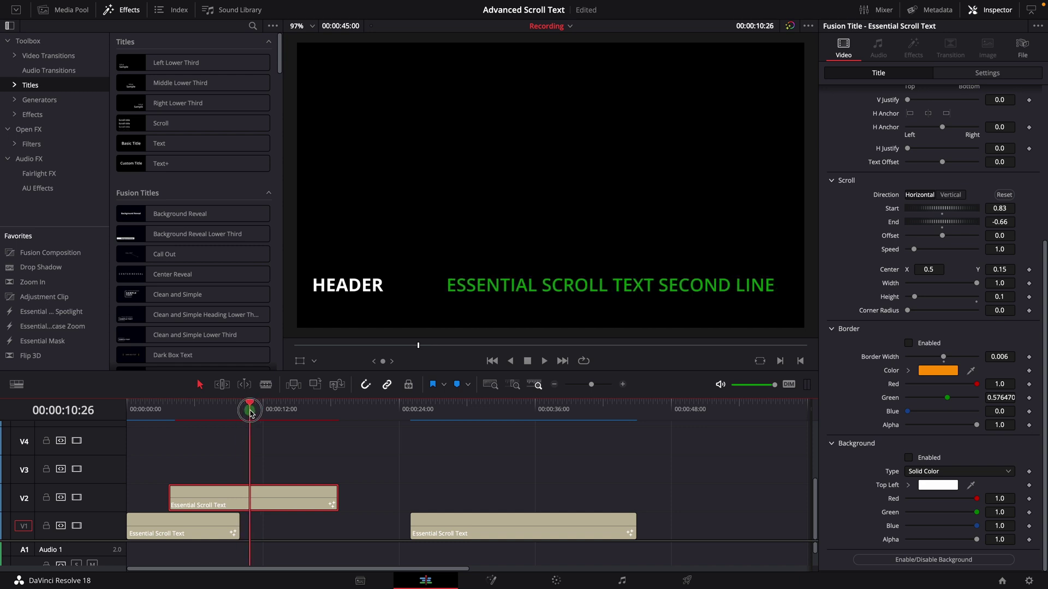
click(501, 540)
drag(500, 541, 340, 474)
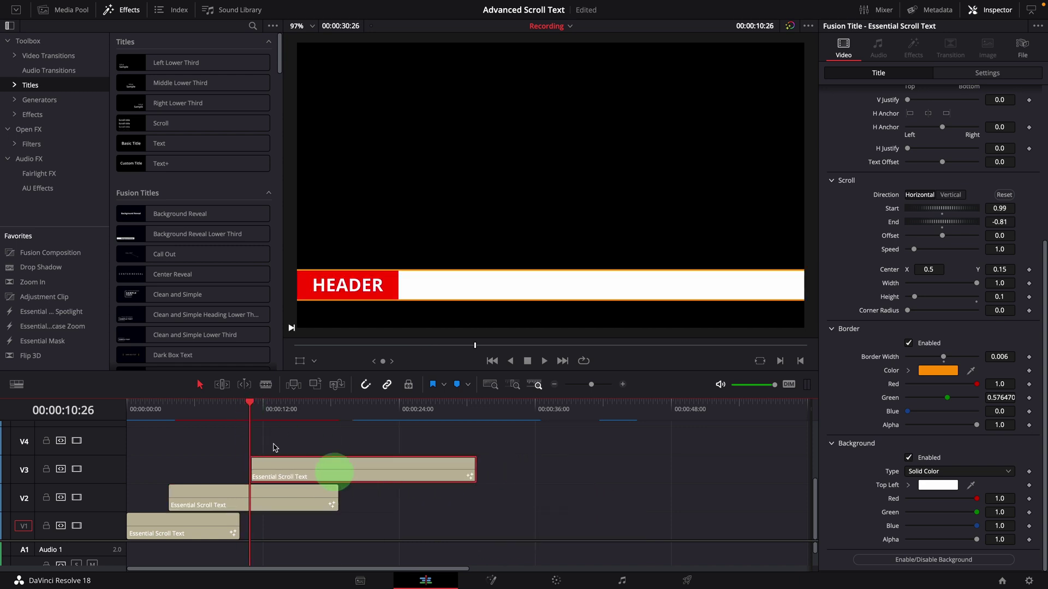
Step: Disable the background and border of the title on V3 and scrub through the overlapping titles
click(252, 405)
drag(260, 406, 291, 414)
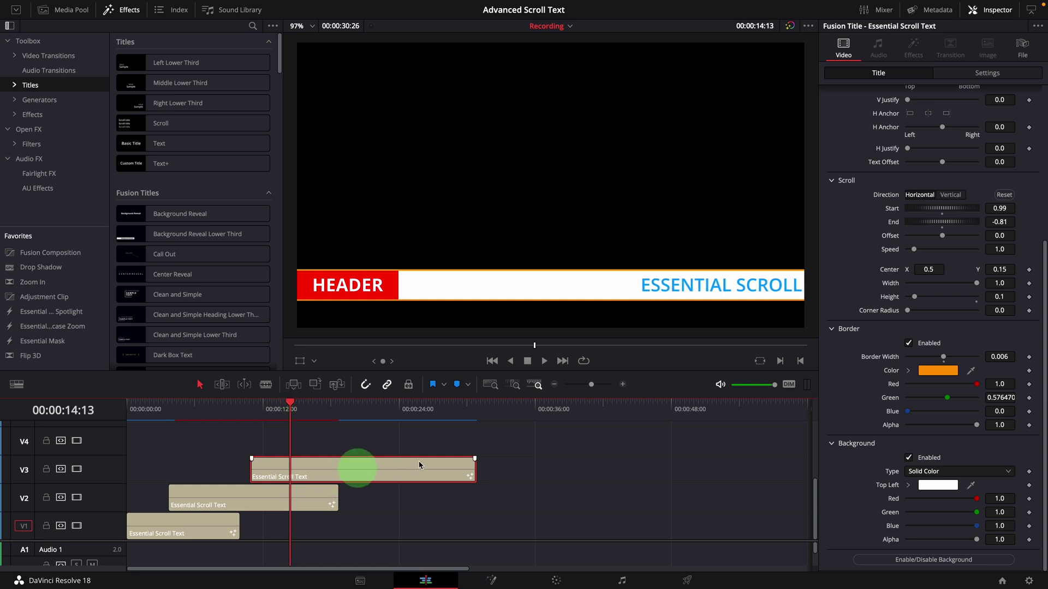
click(922, 560)
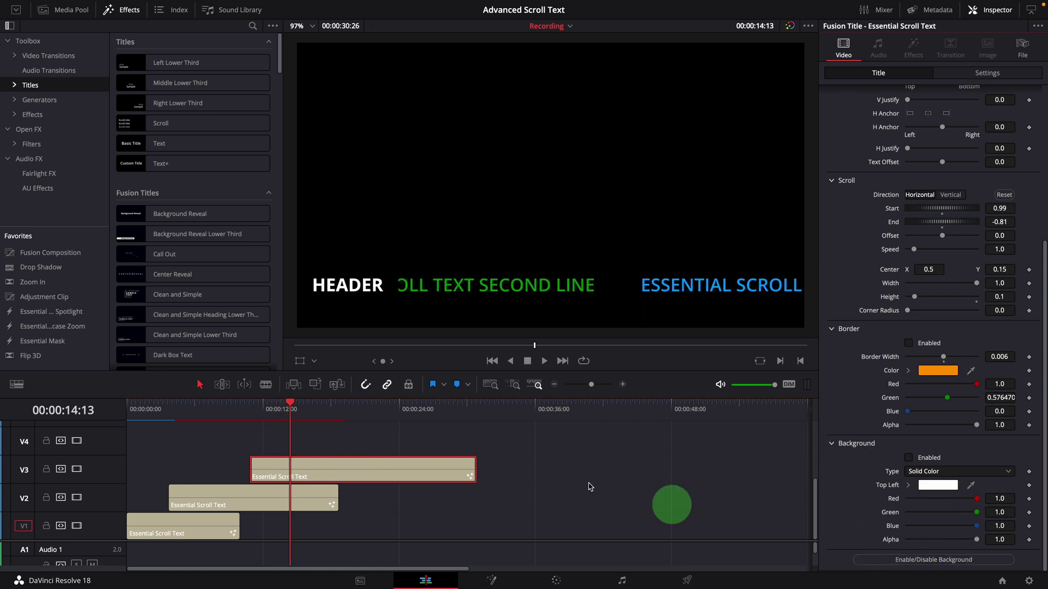
drag(276, 413, 206, 411)
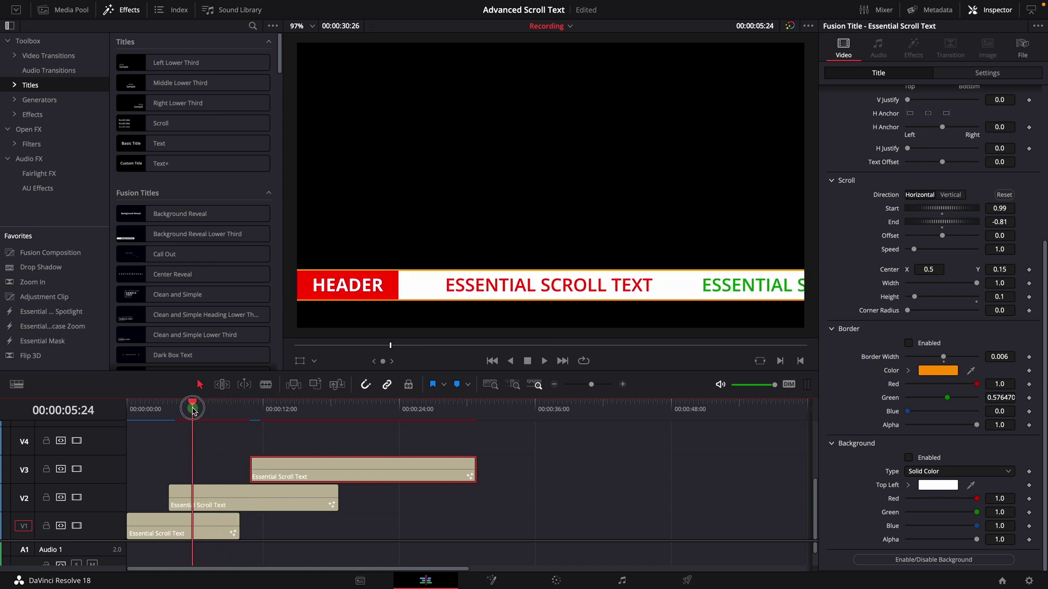
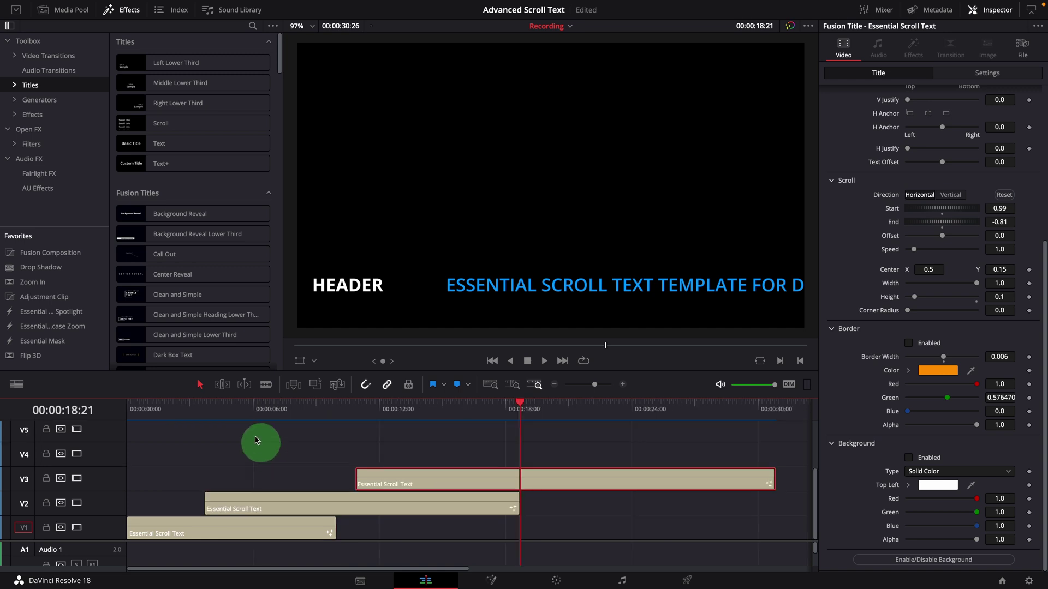
Step: Move all three titles up one track to V2, V3 and V4, leaving V1 free
drag(285, 529, 285, 511)
click(411, 526)
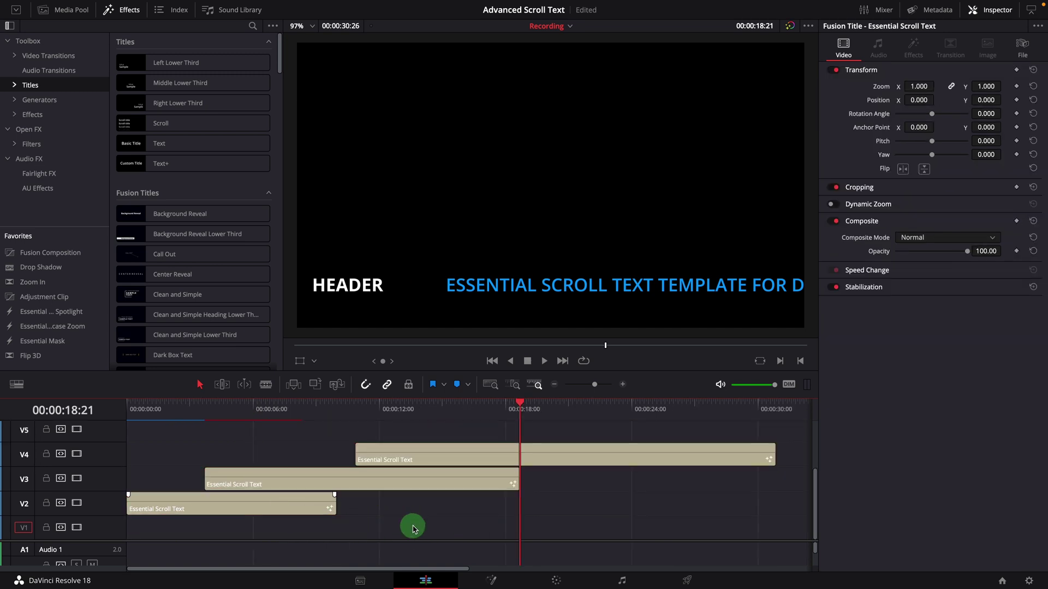
Step: Duplicate the first title from V2 onto V1 and clear the copy's scroll text
click(272, 508)
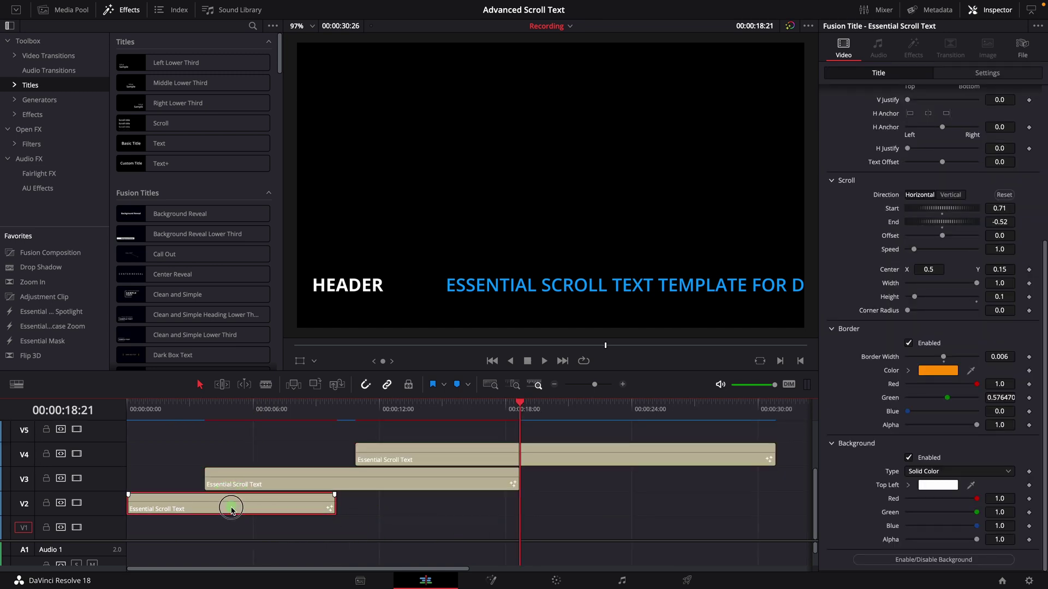
drag(231, 502, 232, 527)
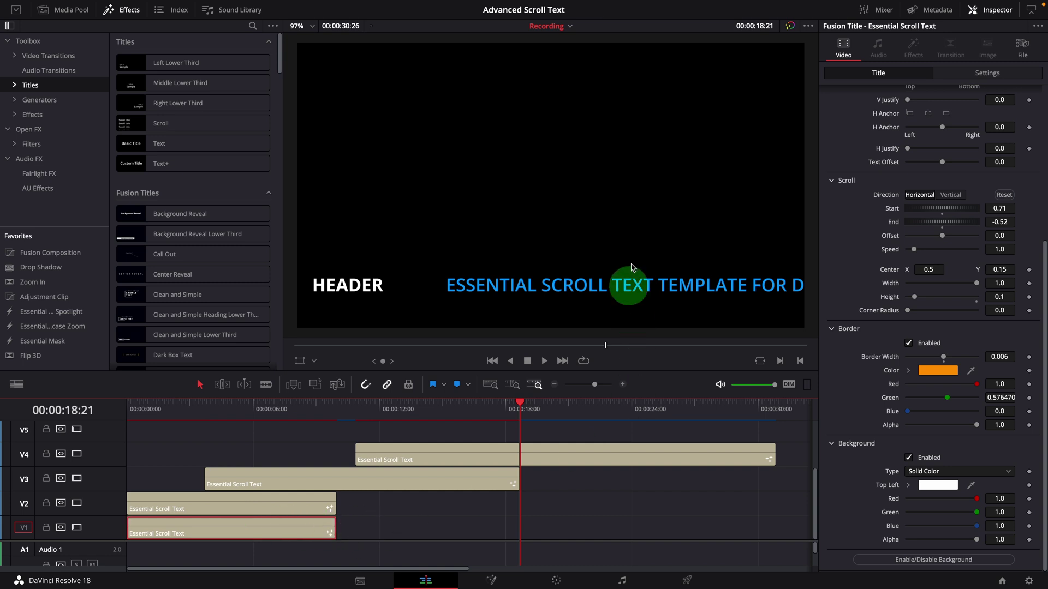
scroll(947, 284, up, 4)
scroll(947, 285, up, 3)
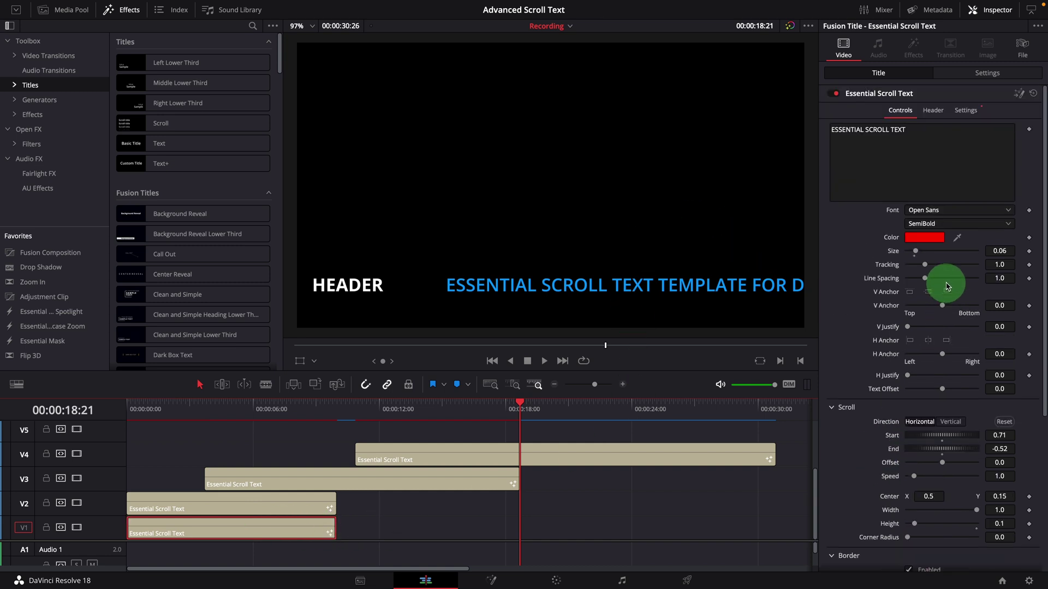
click(918, 134)
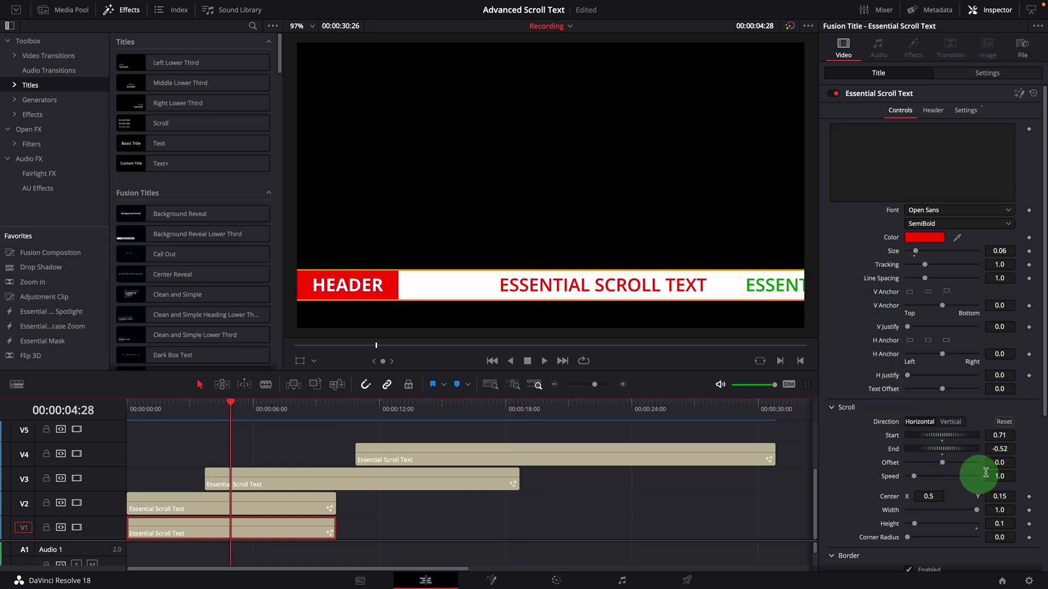
Step: Set the V1 title's scroll Start and End to 0.0 and extend it to the end of the V4 title
mouse_move(996, 444)
mouse_down()
mouse_move(896, 437)
mouse_move(989, 440)
mouse_up()
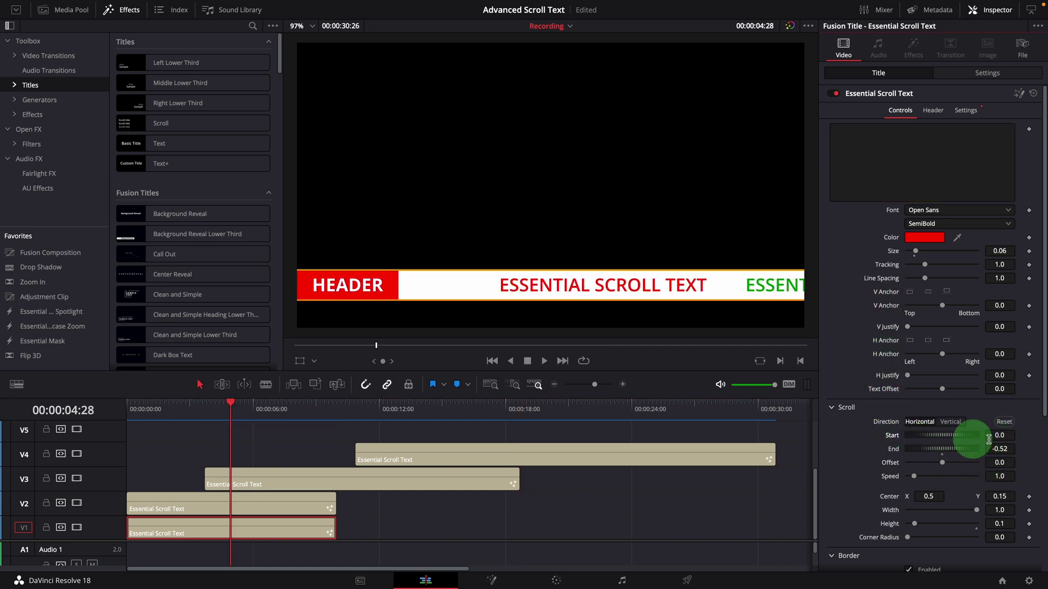
click(1000, 448)
click(893, 451)
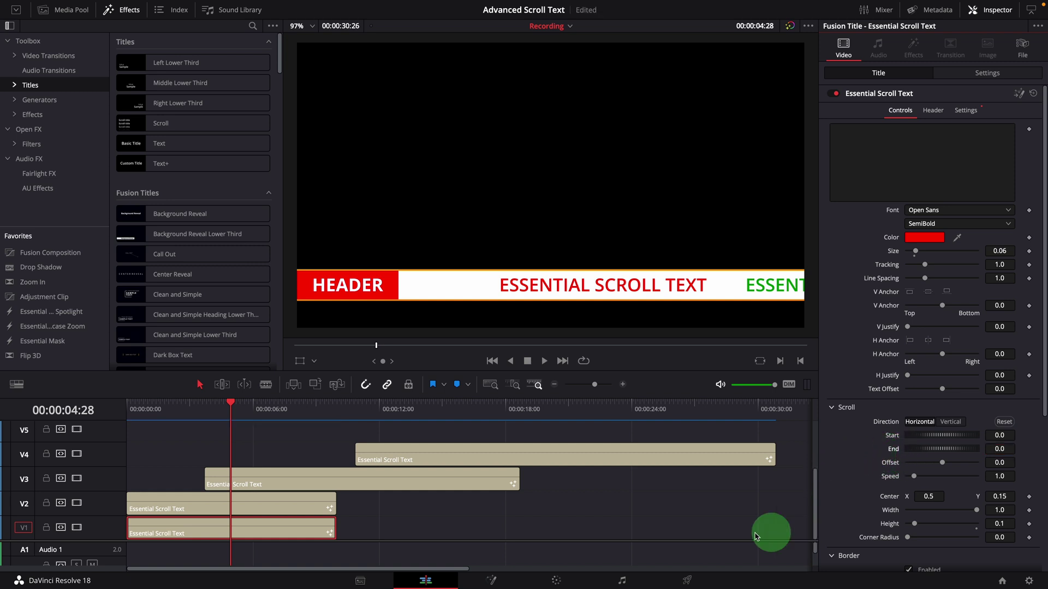
drag(332, 529, 775, 529)
drag(634, 431, 596, 454)
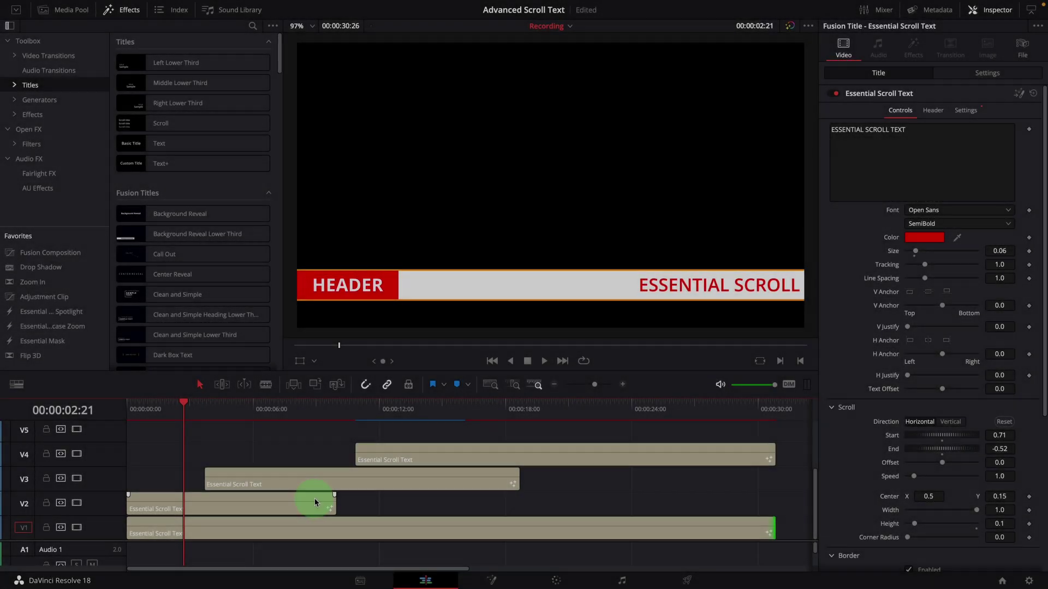
Step: Lengthen the V2 title in small increments, playing back to compare its scroll speed with the V3 title
key(space)
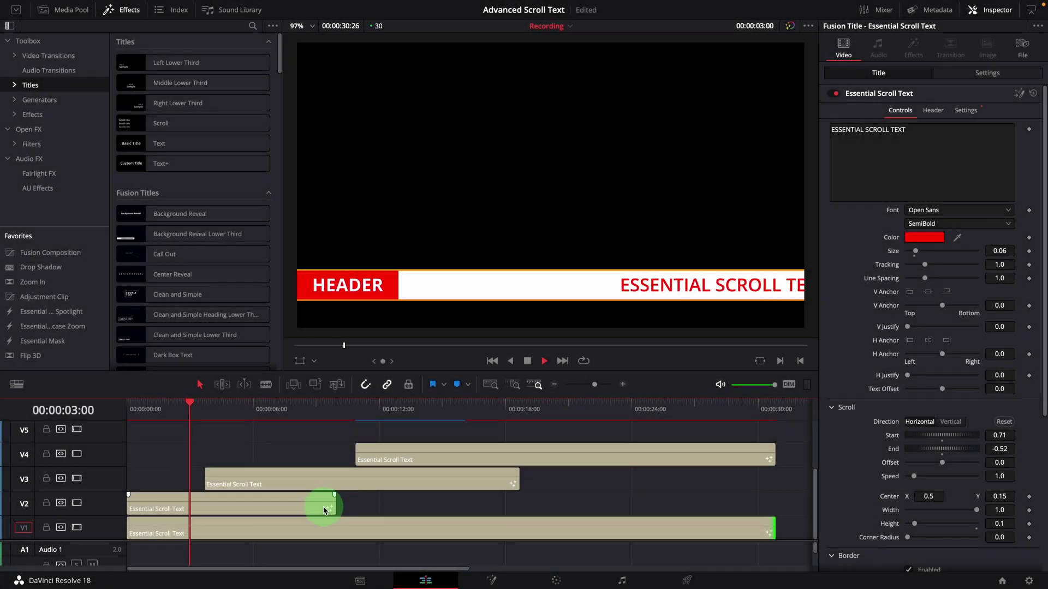
click(427, 516)
drag(333, 503, 354, 502)
key(space)
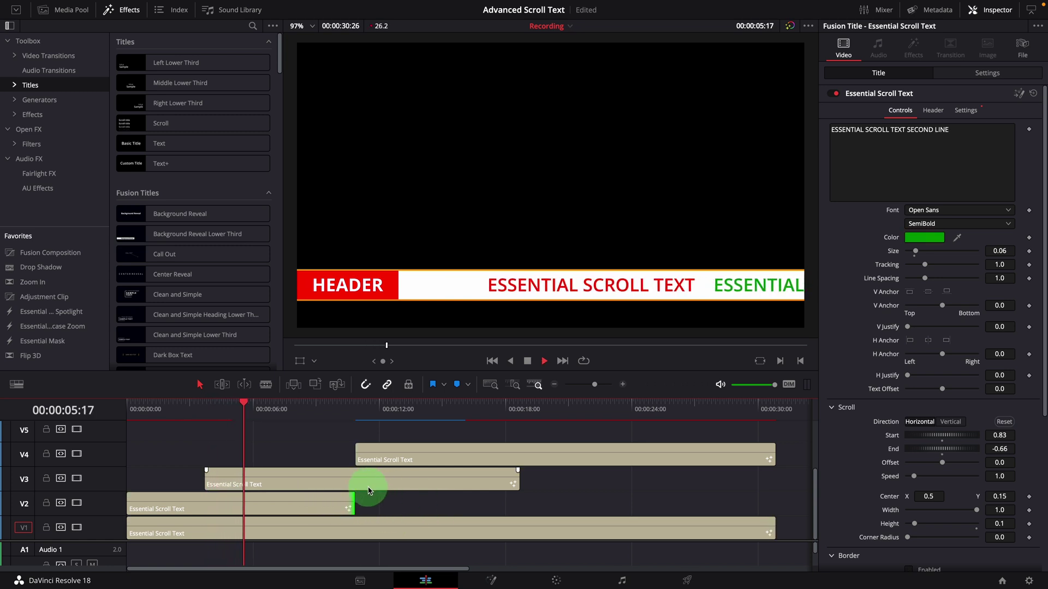
key(space)
drag(350, 503, 365, 502)
key(space)
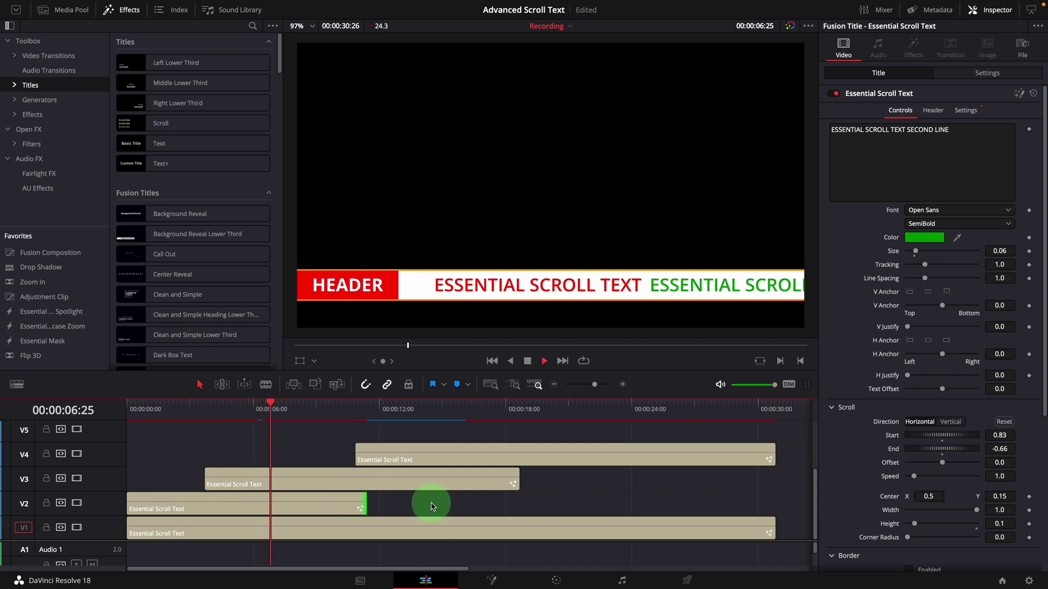
key(space)
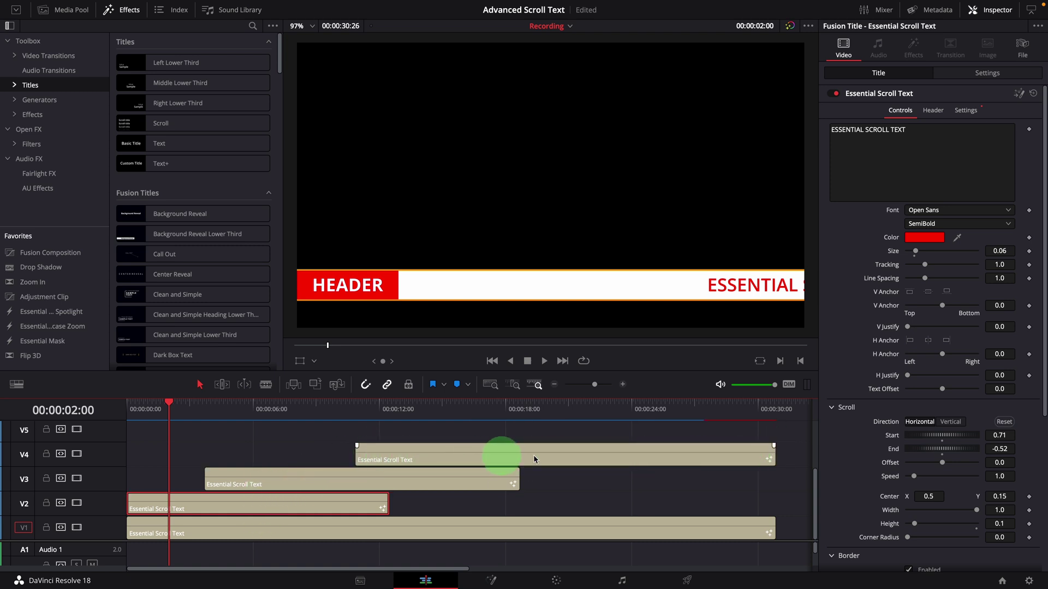
Step: Align the V4 title's start with the V3 title and extend the V2 and V3 titles to the V4 title's duration
drag(528, 454, 381, 457)
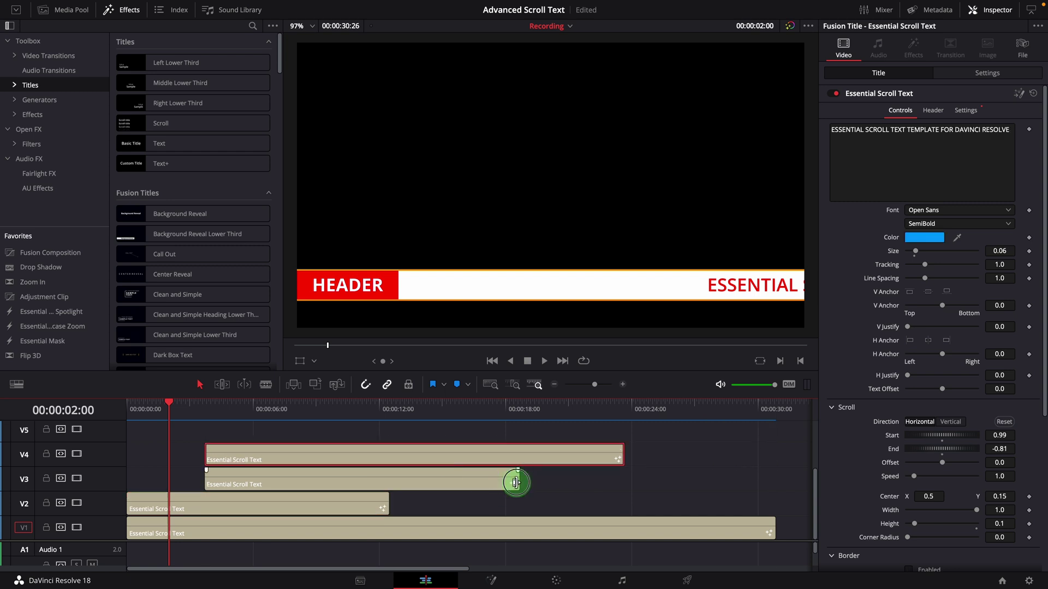
drag(516, 483, 623, 481)
drag(384, 502, 623, 499)
drag(438, 504, 360, 505)
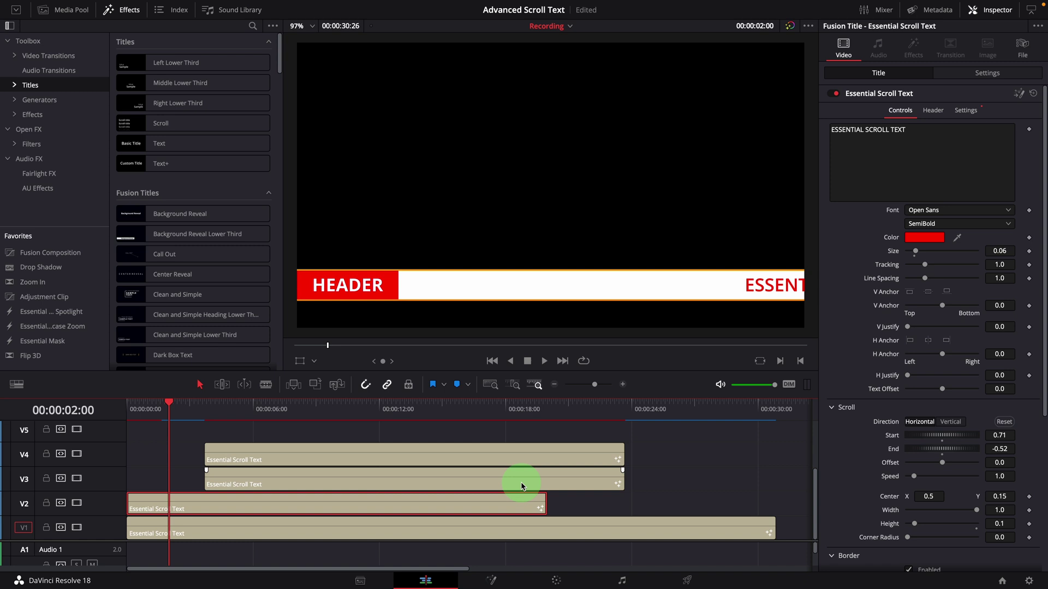
Step: Set the scroll Start to 0.99 and End to -0.81 on the V2 and V3 titles, matching the V4 title
click(1004, 208)
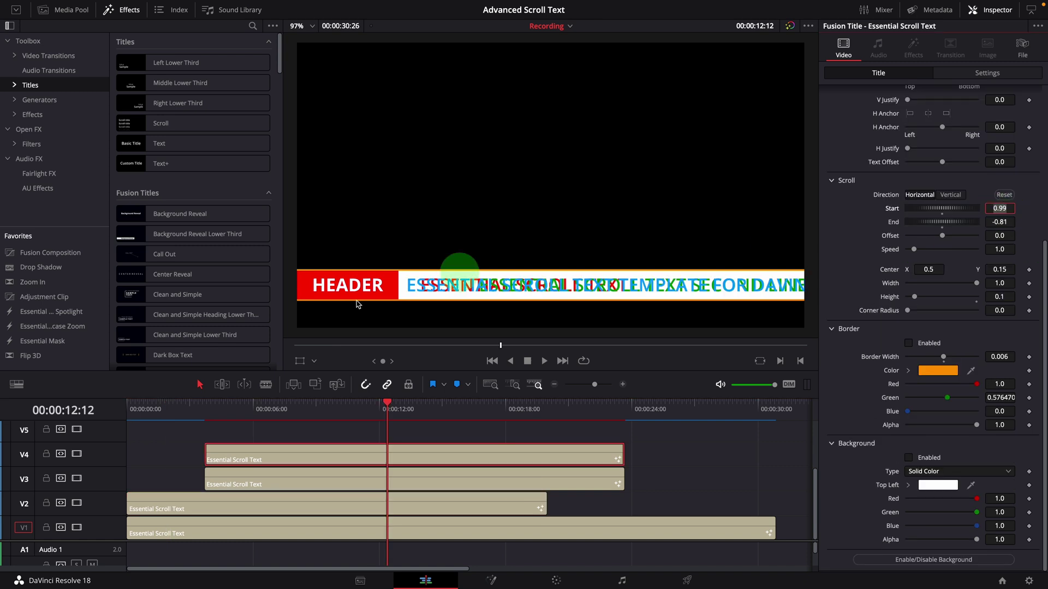
click(241, 507)
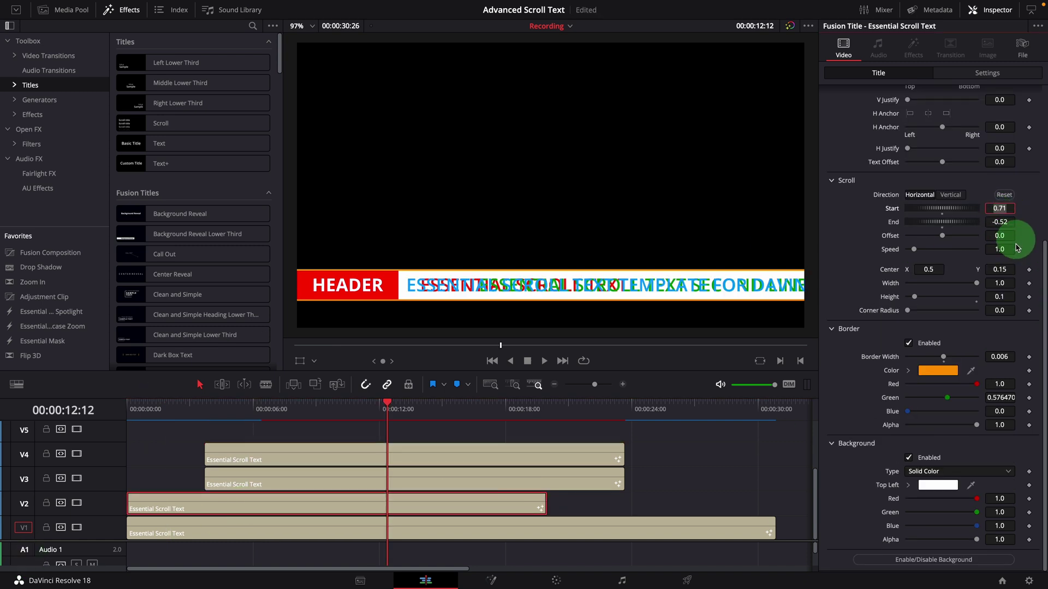
click(992, 222)
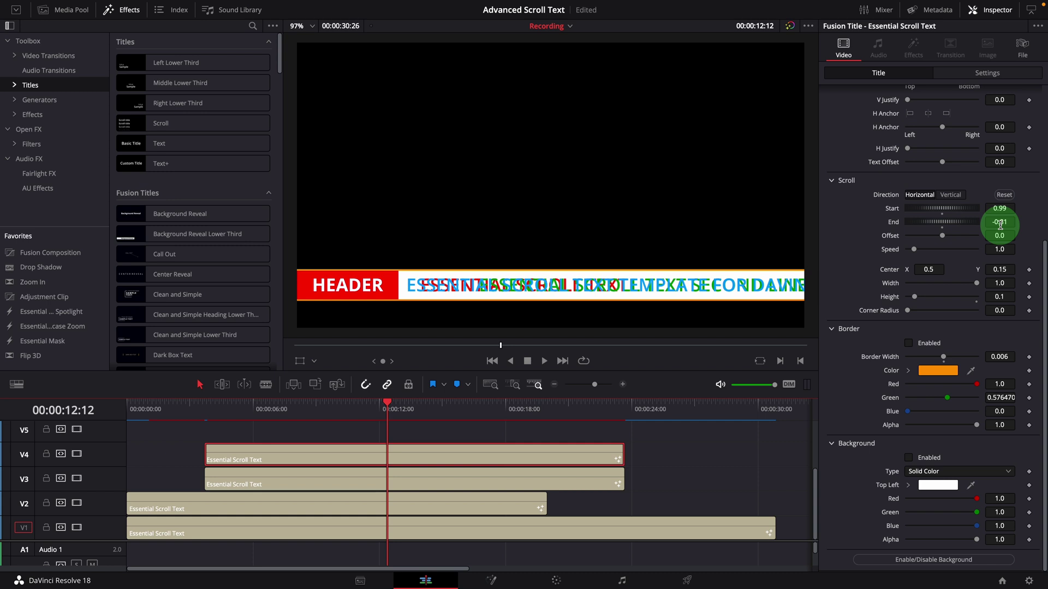
click(1000, 223)
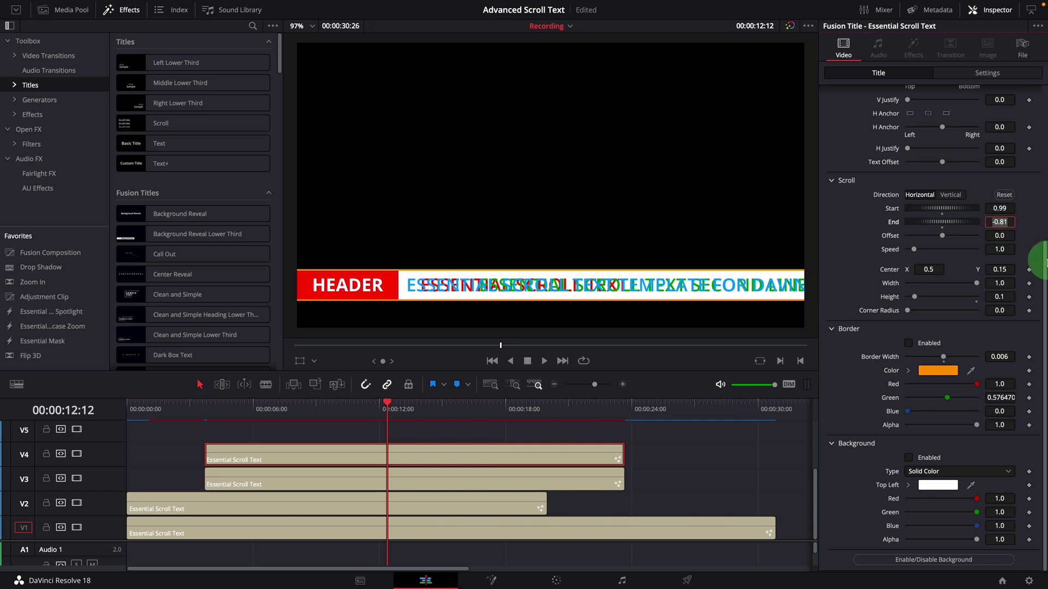
click(403, 486)
click(1011, 225)
click(1002, 322)
click(426, 499)
click(344, 431)
Step: Return the playhead to the timeline start and set the V2 title's scroll Offset to -0.28
drag(221, 409, 127, 413)
click(178, 443)
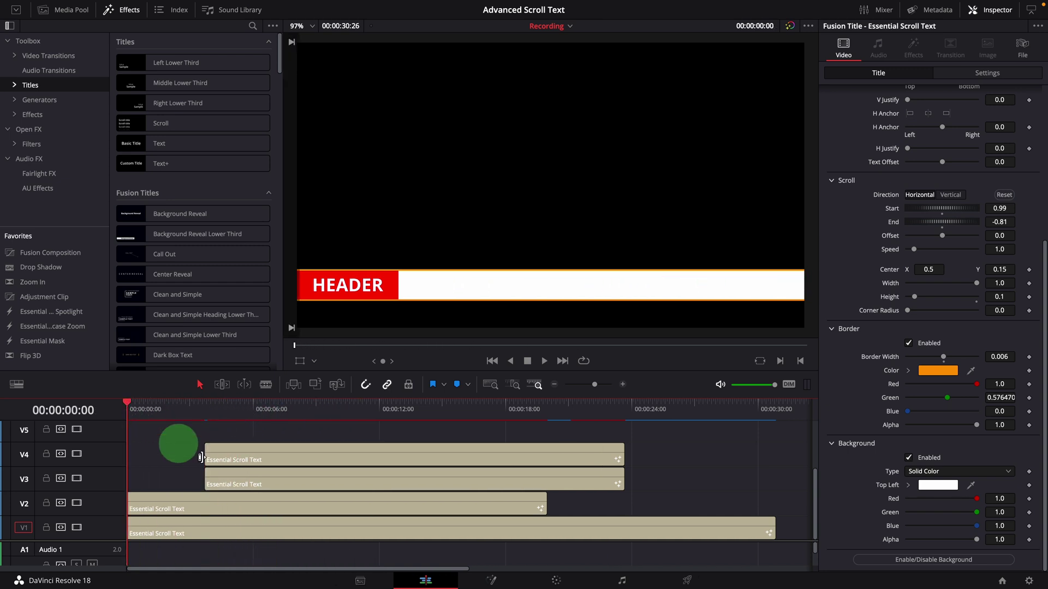
click(116, 588)
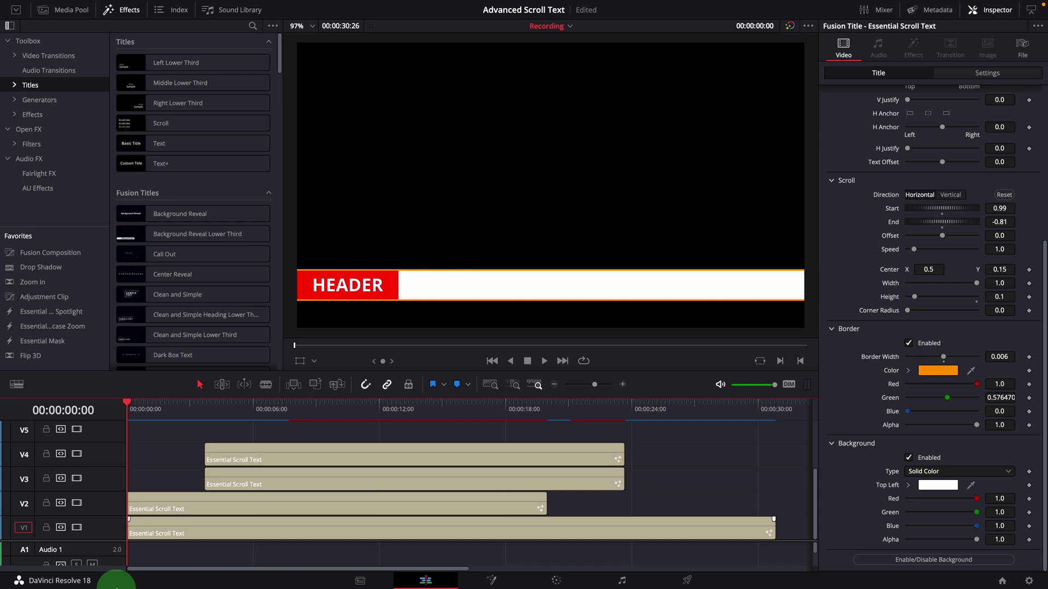
click(147, 505)
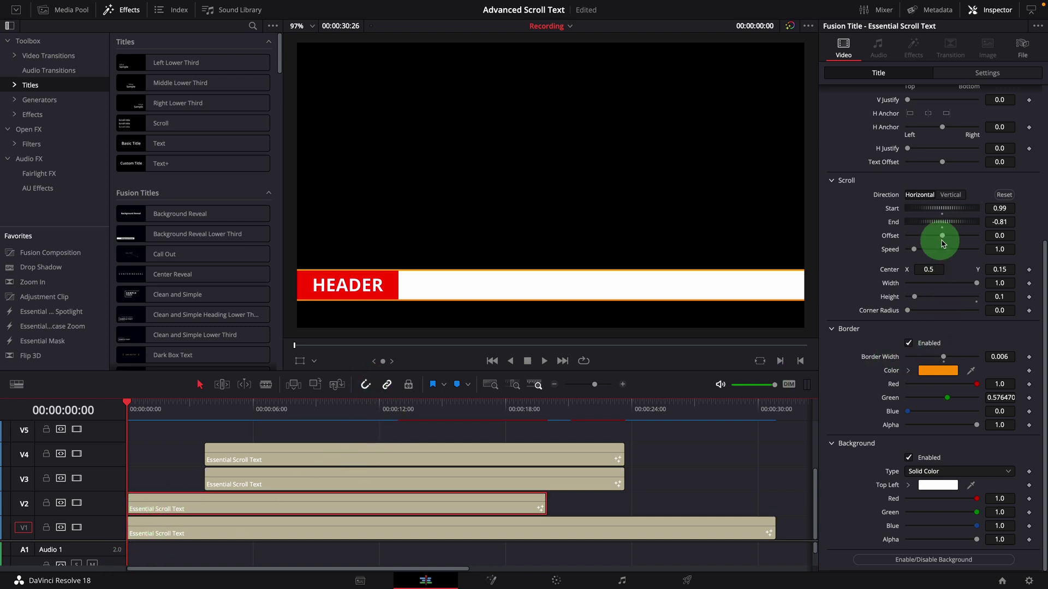
click(1008, 236)
text(0.6)
click(528, 234)
drag(464, 237, 468, 238)
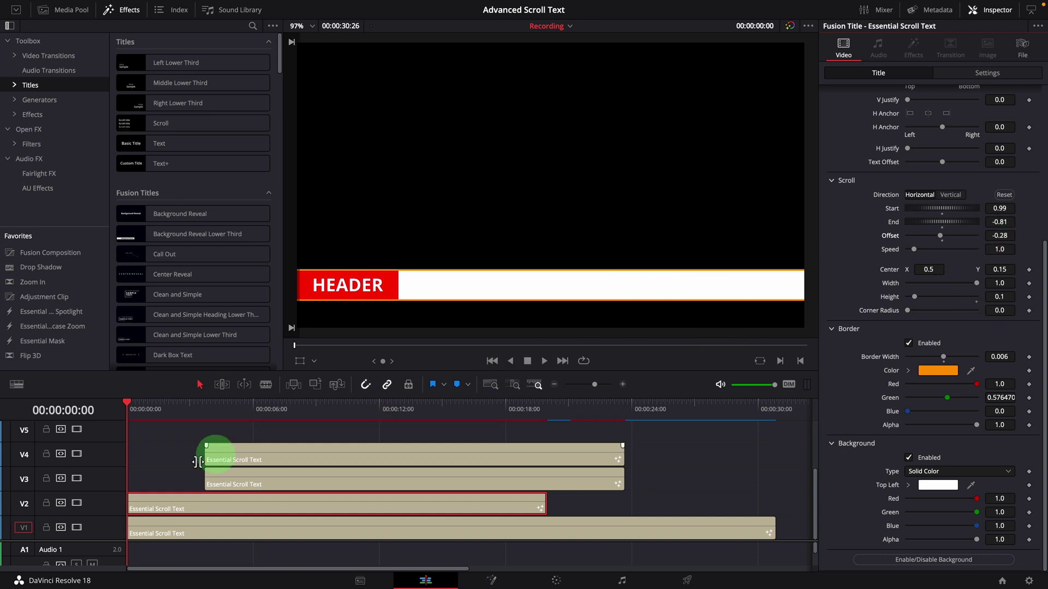
Step: Move the V3 title to start at 00:00:05:04 and adjust its scroll Offset
drag(127, 408, 234, 411)
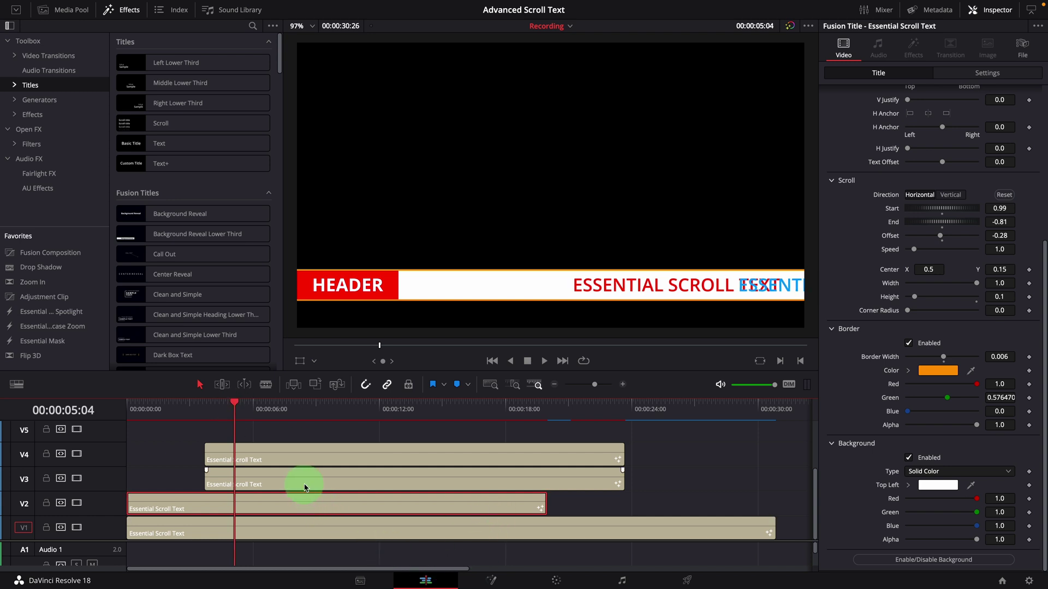
drag(304, 483, 329, 484)
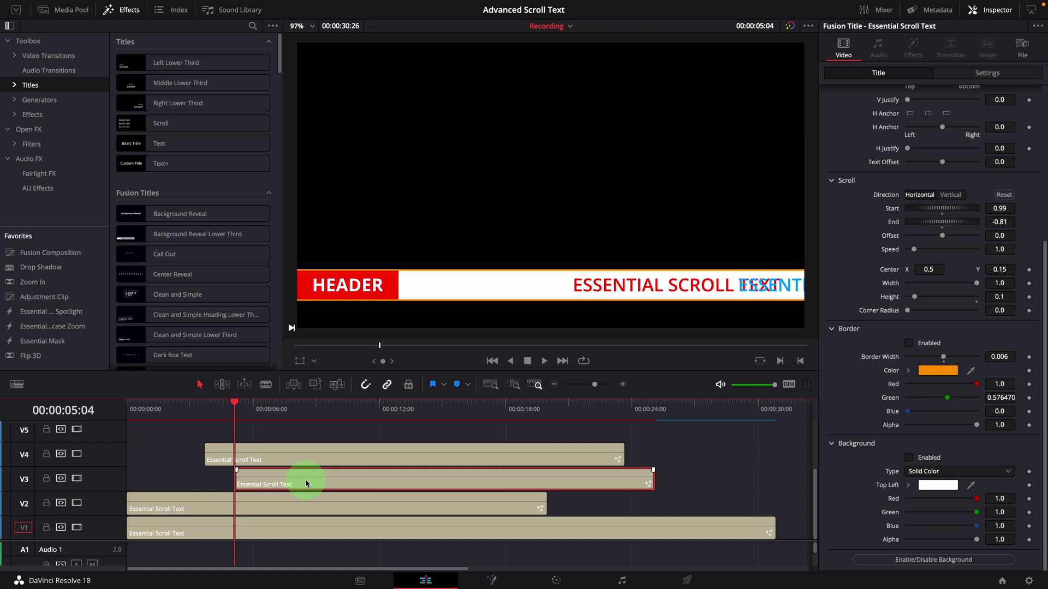
click(999, 236)
Step: Move the V4 title to start at about 00:00:12:22, so that it follows the second line of text
drag(234, 409, 385, 410)
click(427, 480)
drag(422, 461, 468, 461)
drag(388, 404, 394, 404)
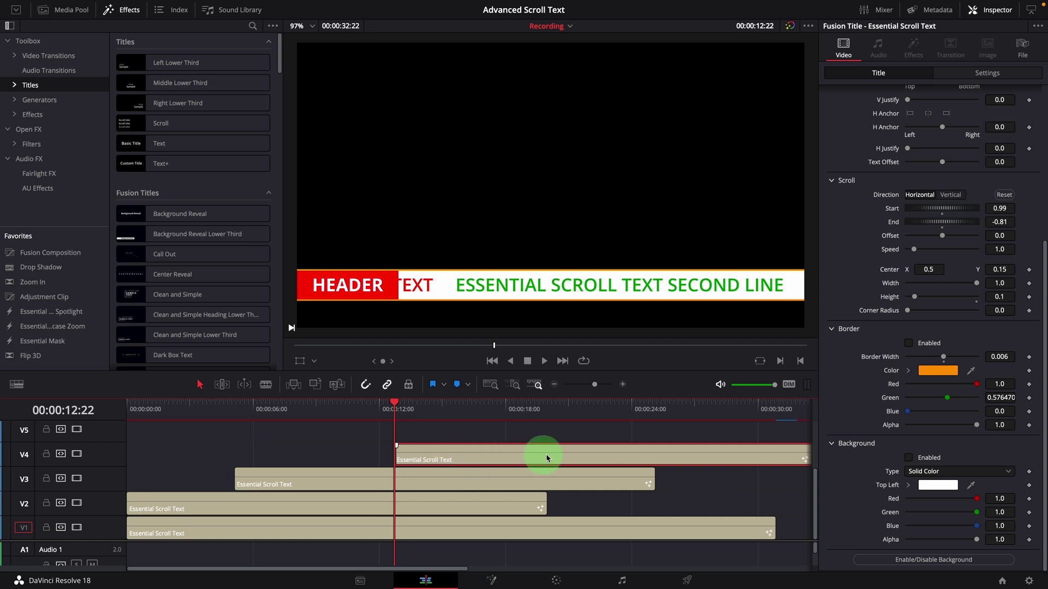
Step: Extend the V1 background title to the end of the V4 title and return the playhead to the timeline start
key(Home)
scroll(557, 496, right, 5)
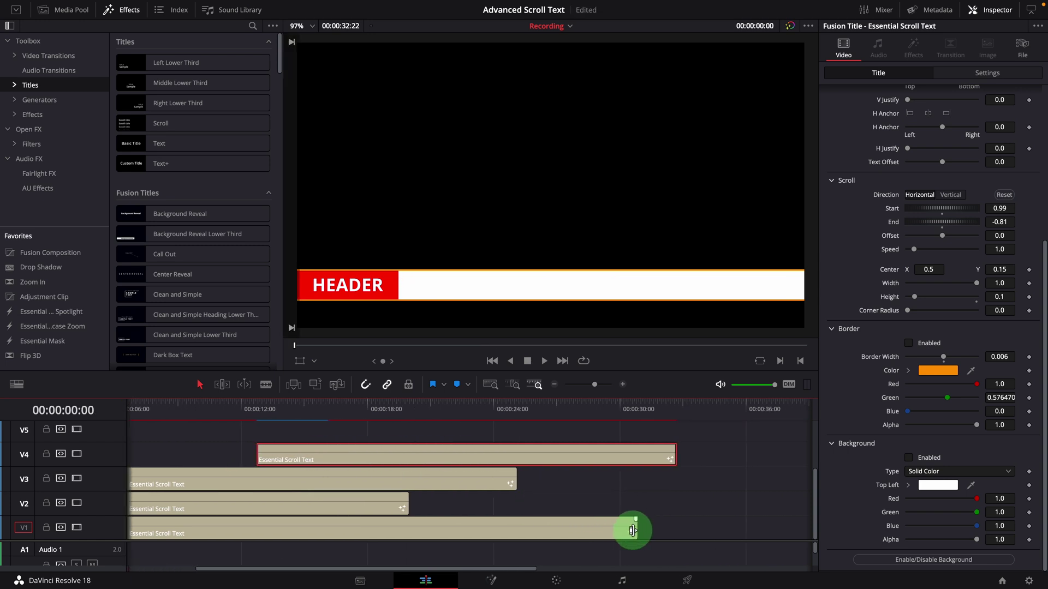
drag(635, 529, 678, 528)
scroll(710, 496, left, 5)
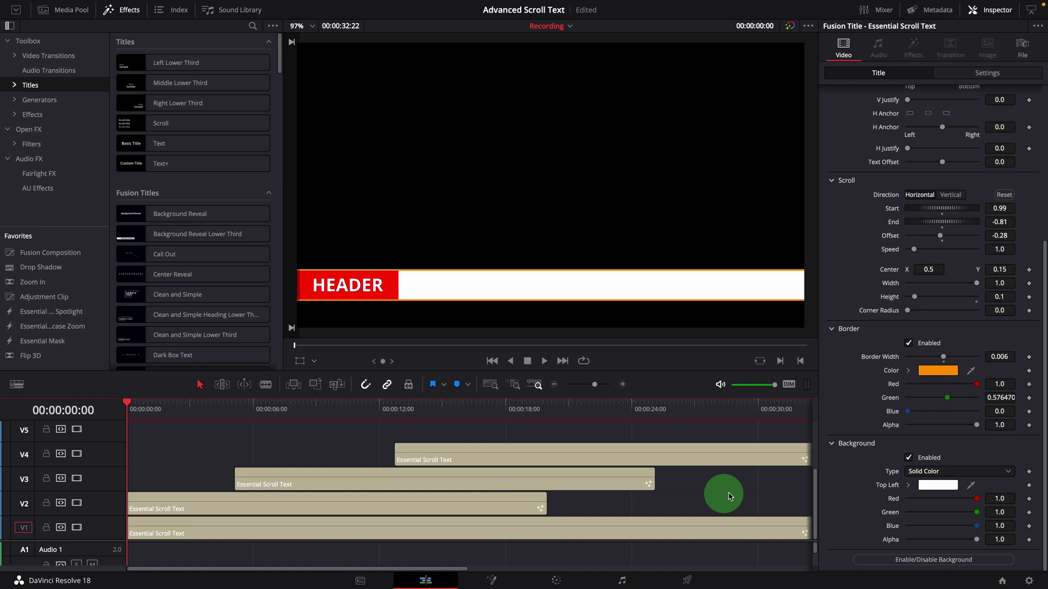
scroll(629, 509, down, 2)
click(405, 511)
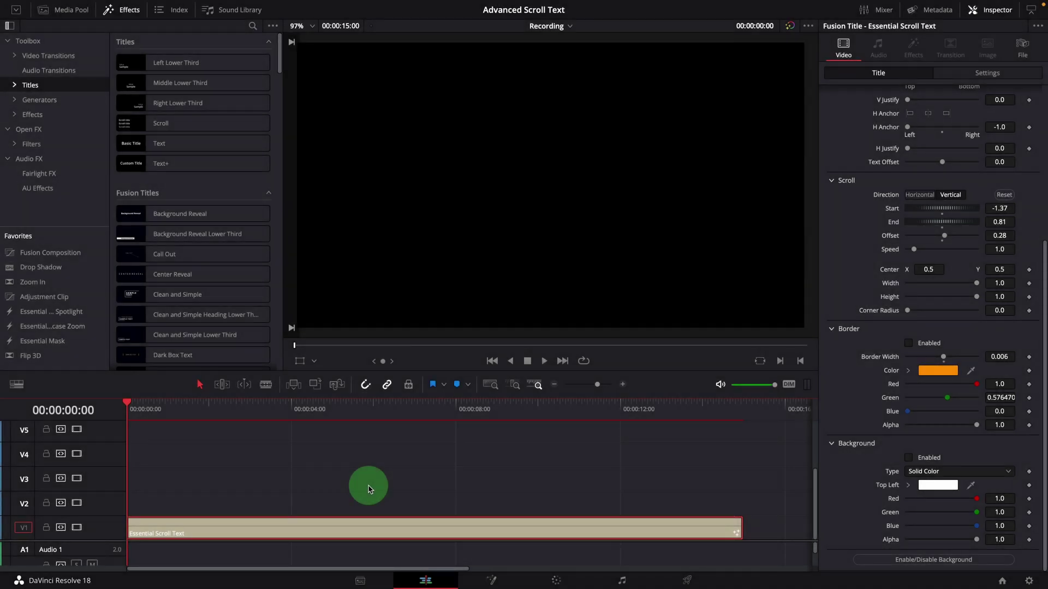
Step: Play the vertical credits, duplicate their title from V1 onto V2 and replace the copy's scroll text with CAST
key(space)
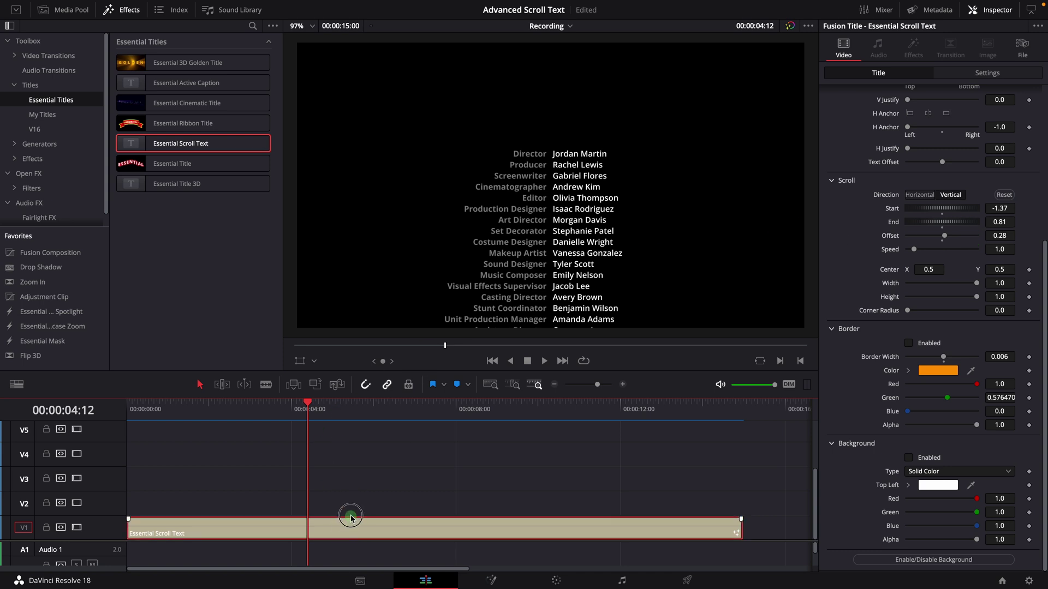
drag(349, 527, 351, 511)
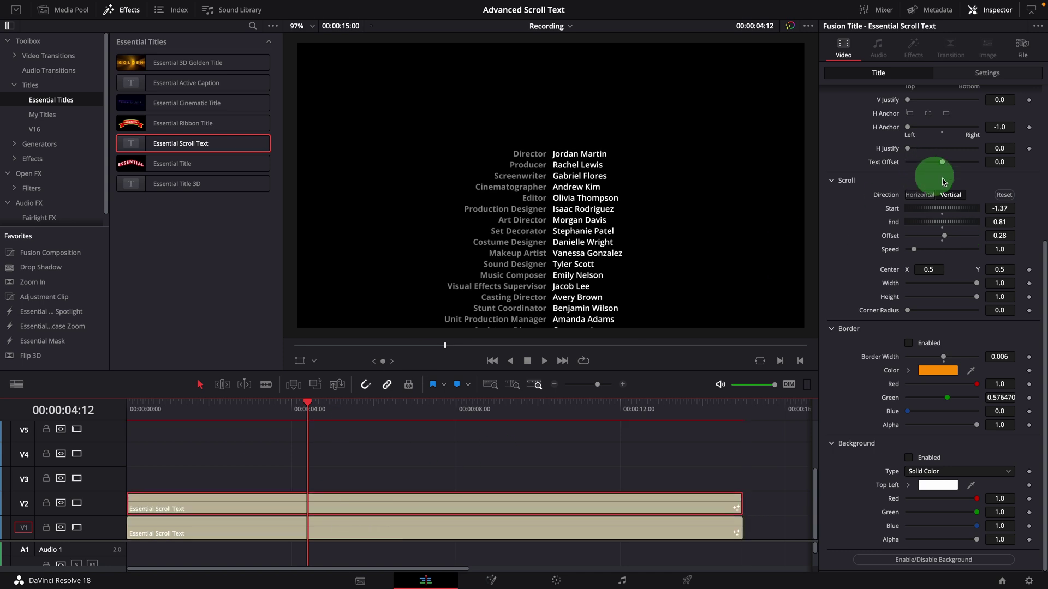
scroll(944, 181, up, 5)
key(ctrl+a)
key(BackSpace)
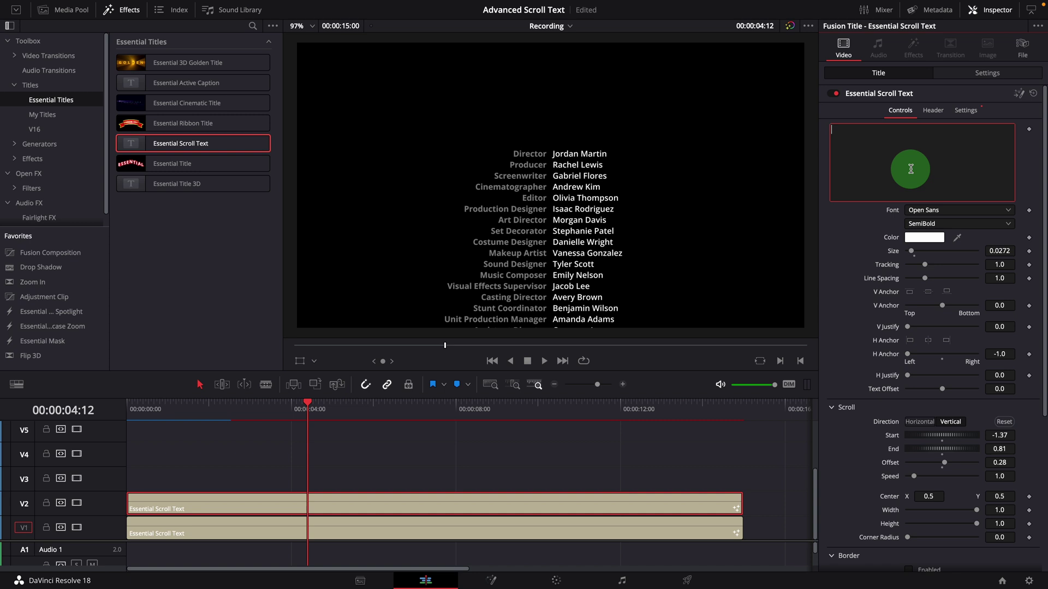
Step: Clear the header text of the CAST title on V2 and return to its main text settings
click(932, 109)
click(907, 197)
key(ctrl+a)
key(BackSpace)
click(923, 133)
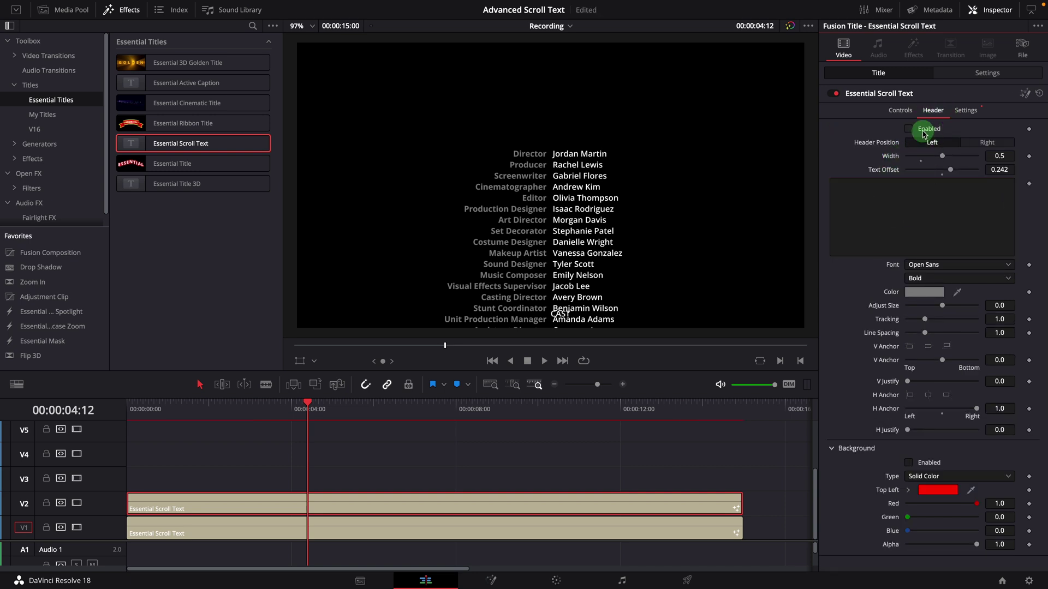
click(900, 111)
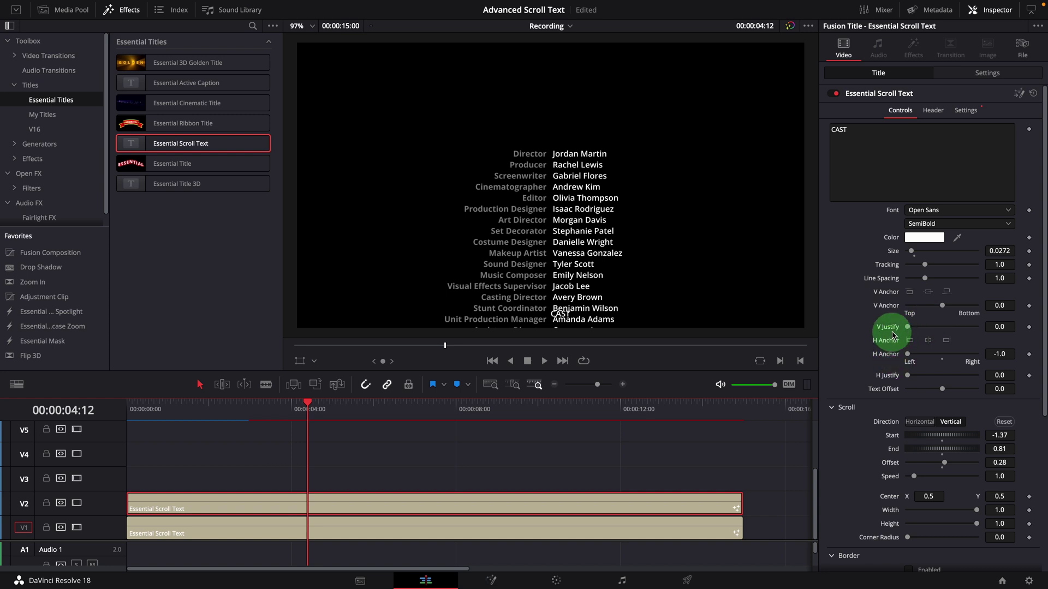
Step: Set the CAST title's scroll Offset to 0.9, centre its horizontal anchor and return the playhead to the start
scroll(892, 334, down, 5)
click(994, 238)
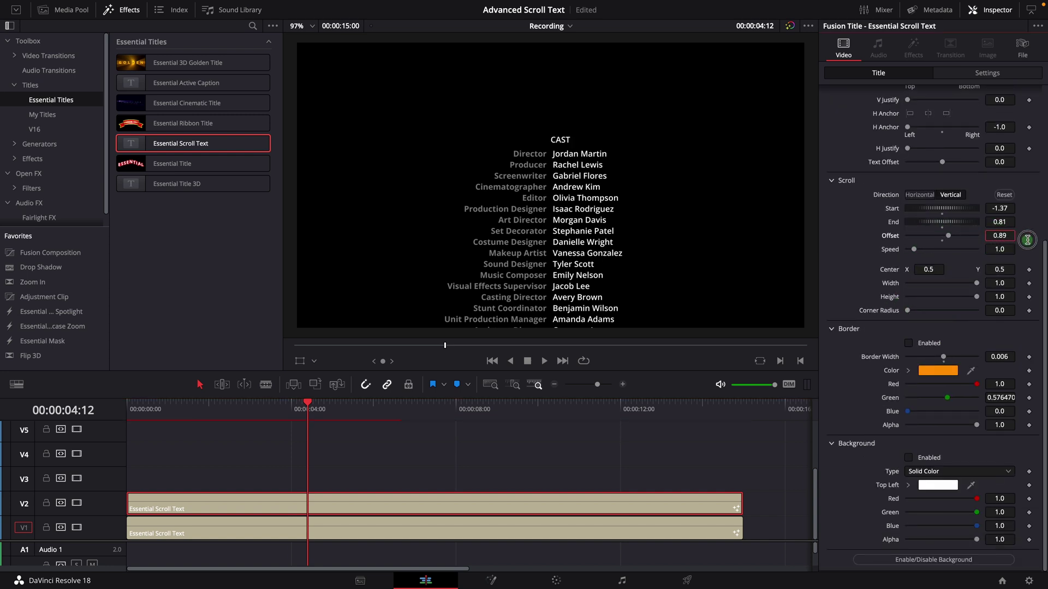
scroll(953, 295, up, 3)
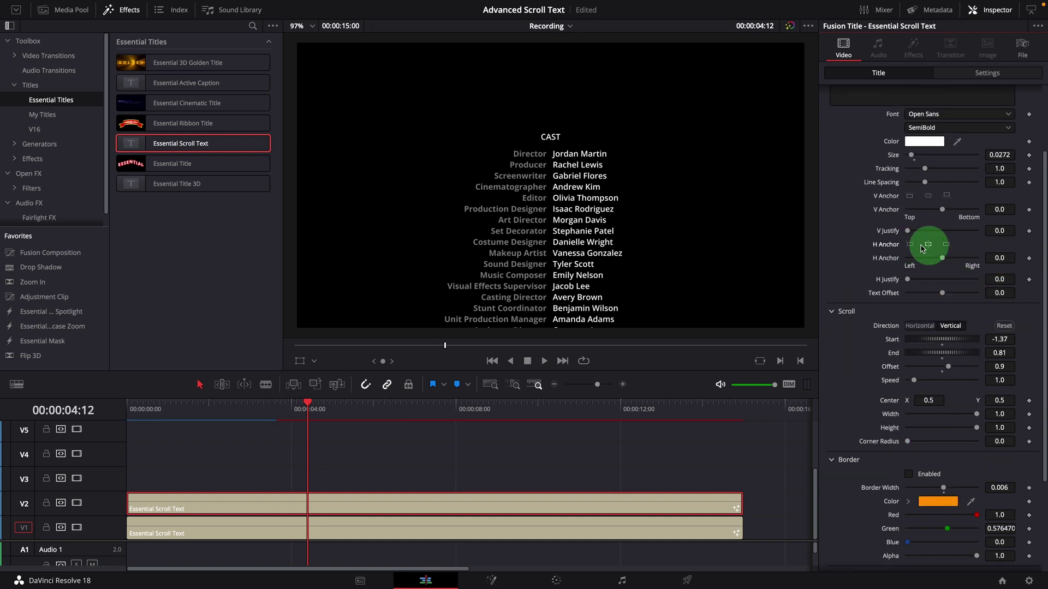
click(183, 465)
key(Home)
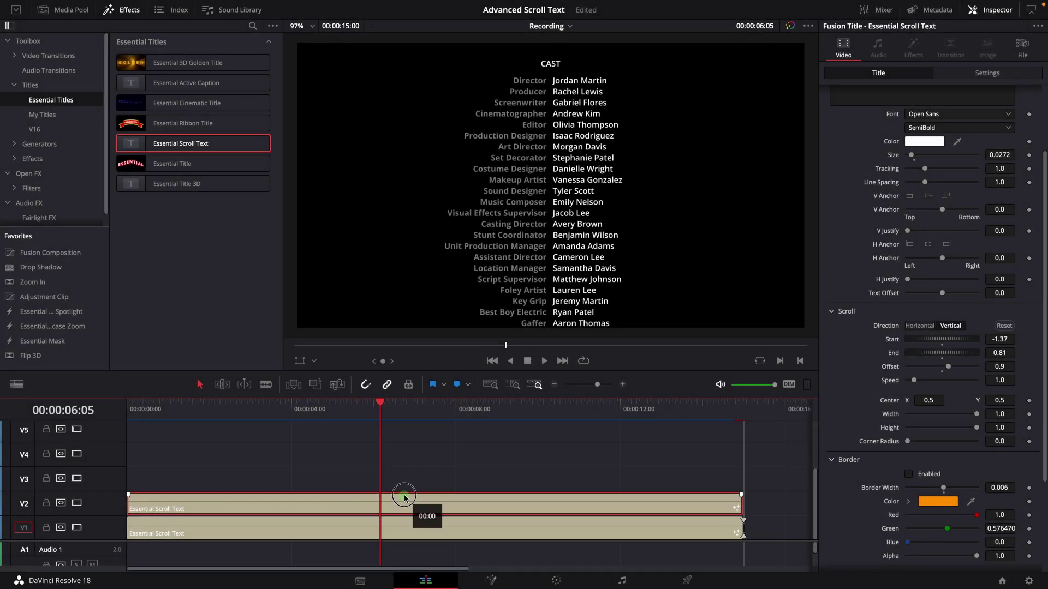
Step: Move the CAST title from V2 up to V3 and duplicate the V1 credits title onto V2
drag(404, 498, 405, 489)
click(414, 533)
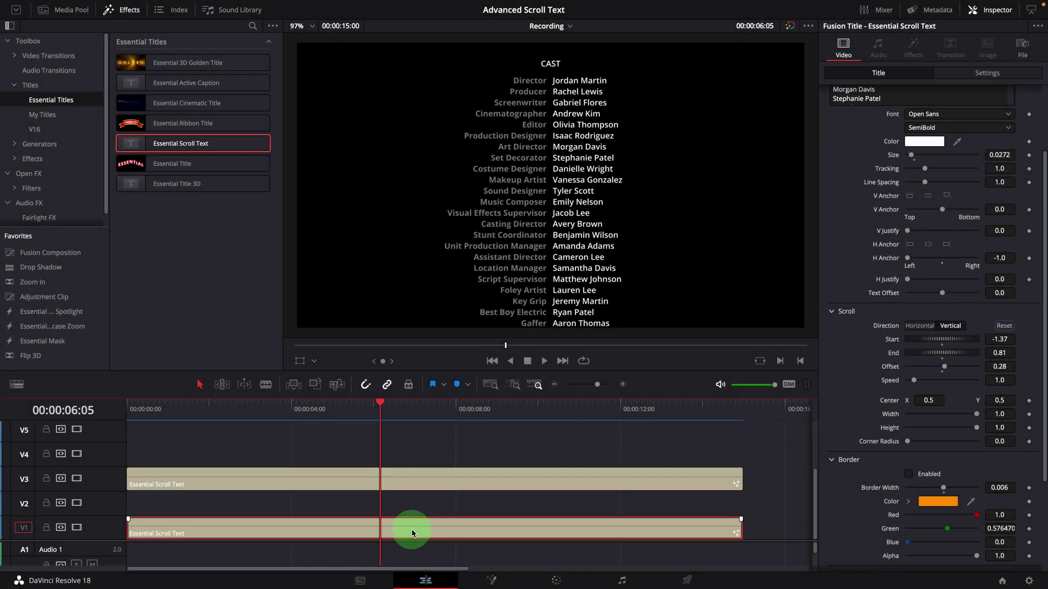
drag(412, 532, 416, 510)
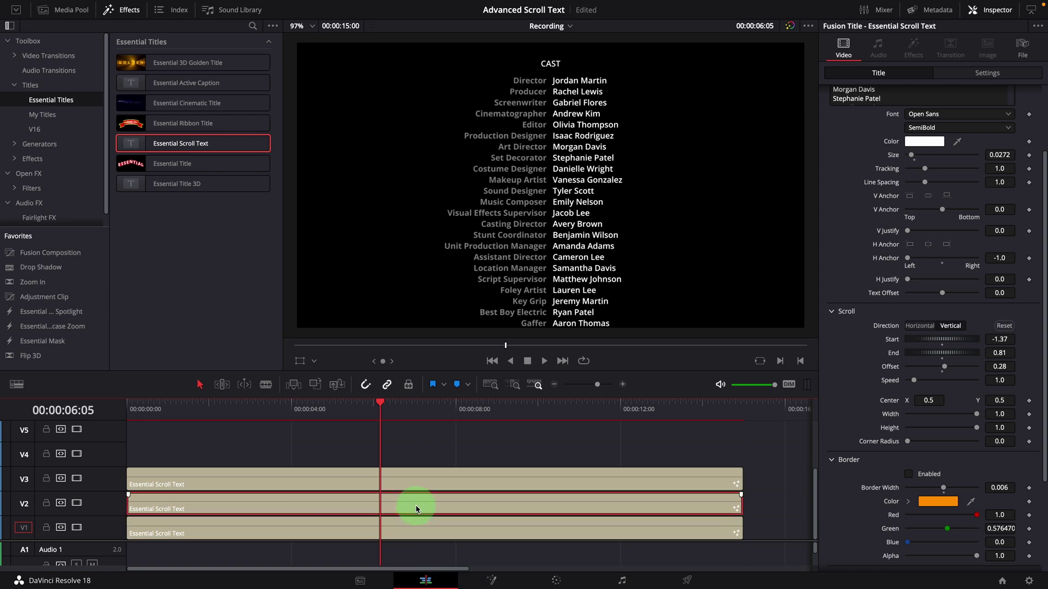
Step: Set the scroll Center X to 0.3 for the V1 credits title and 0.7 for the V2 credits title
click(412, 521)
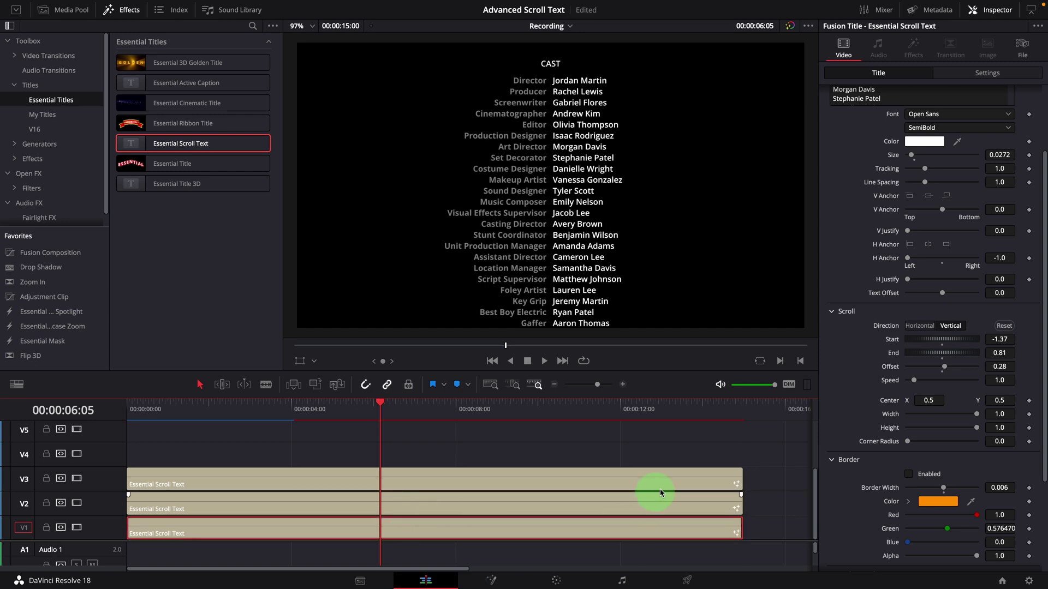
scroll(937, 269, down, 3)
drag(937, 270, 828, 271)
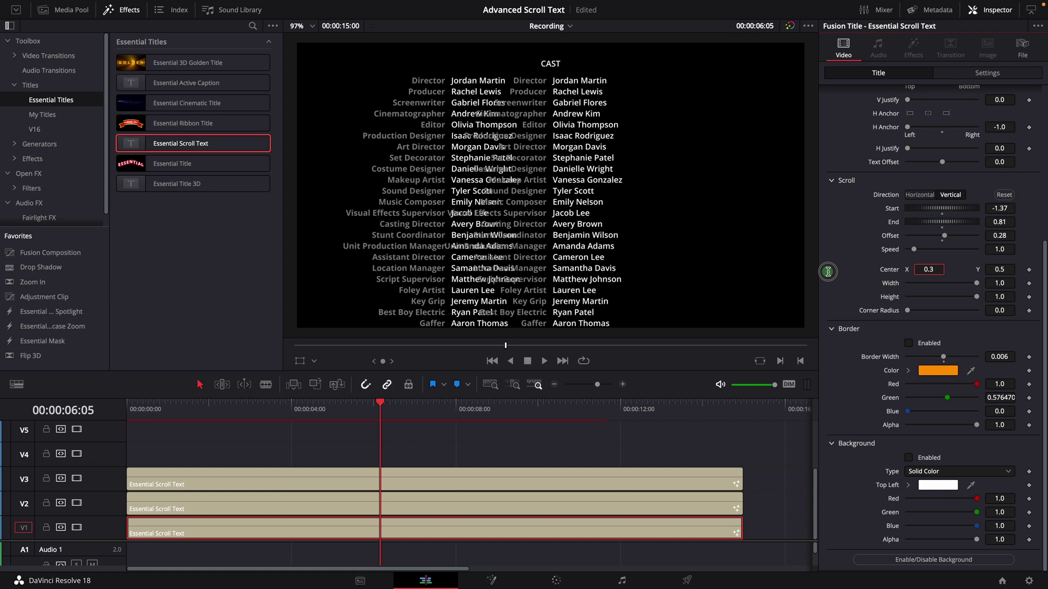
click(617, 505)
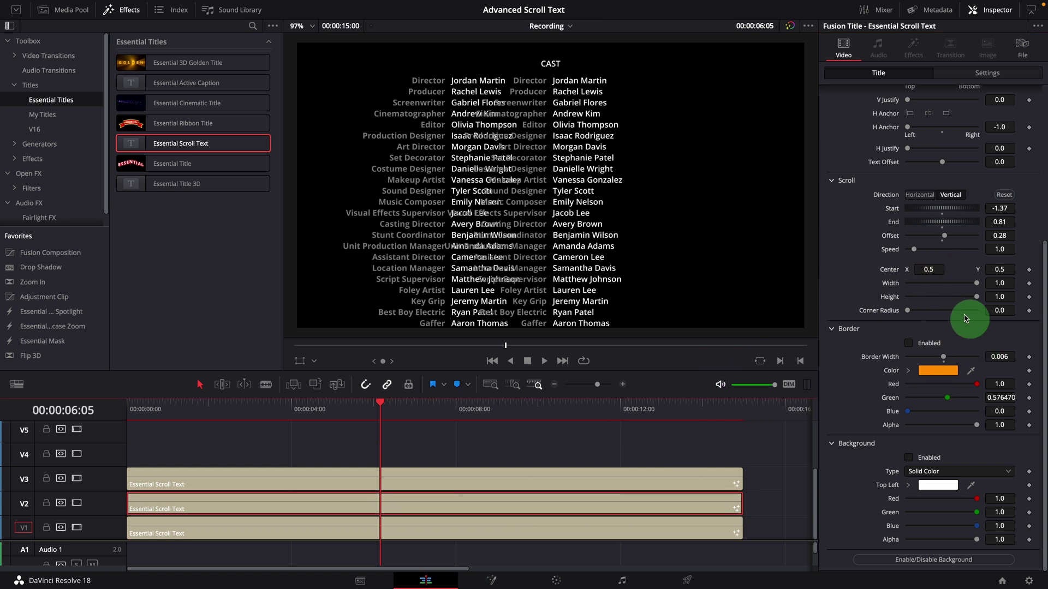
drag(926, 270, 811, 274)
Step: Delete the second half of the names and matching header roles from the V1 title, keeping Director through Stunt Coordinator
click(363, 527)
scroll(928, 184, up, 5)
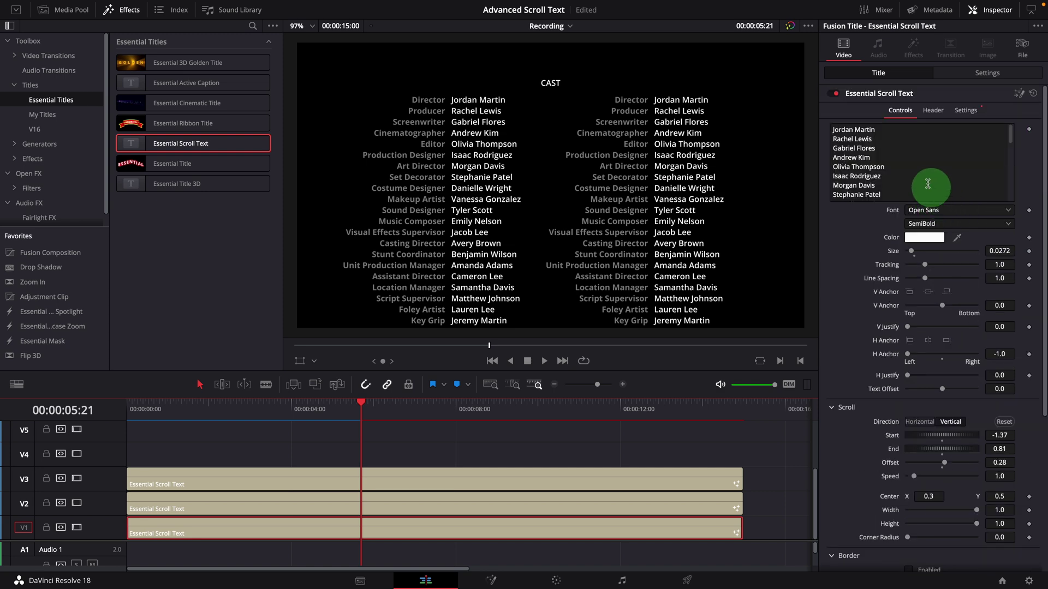
click(883, 184)
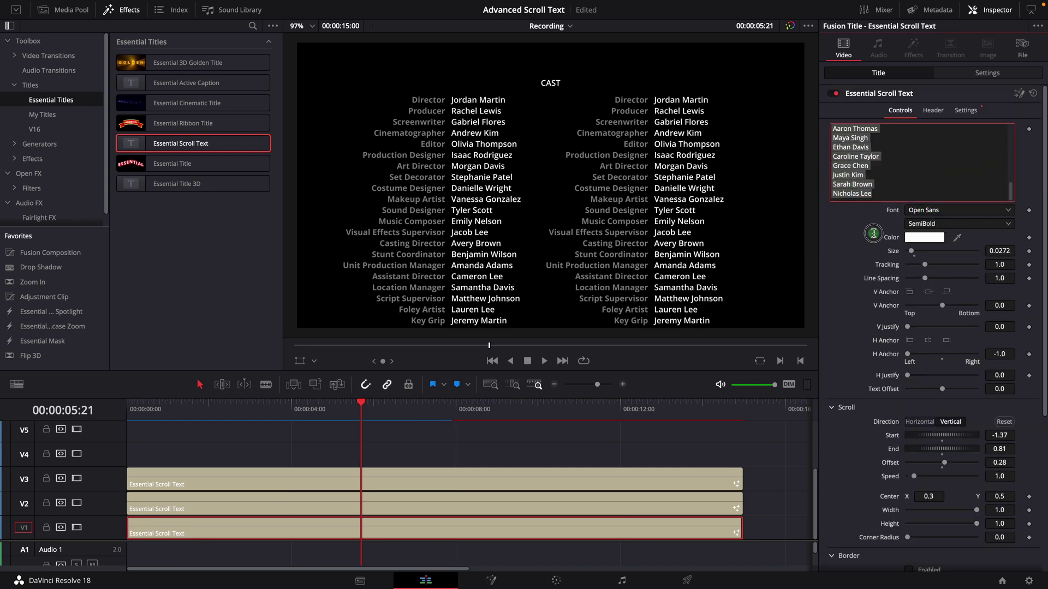
key(Return)
key(Return)
key(Return)
key(Return)
key(Return)
key(Return)
key(Return)
click(939, 116)
drag(924, 222, 828, 291)
Step: Delete the first half of the names and matching roles from the V2 title so its column starts at Unit Production Manager
click(504, 502)
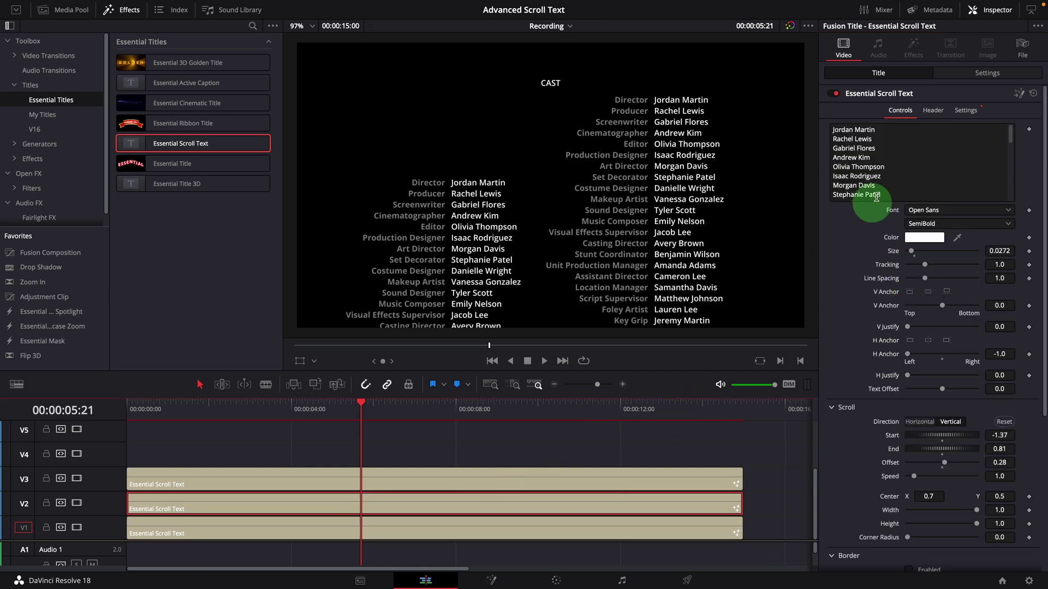
drag(835, 130, 915, 185)
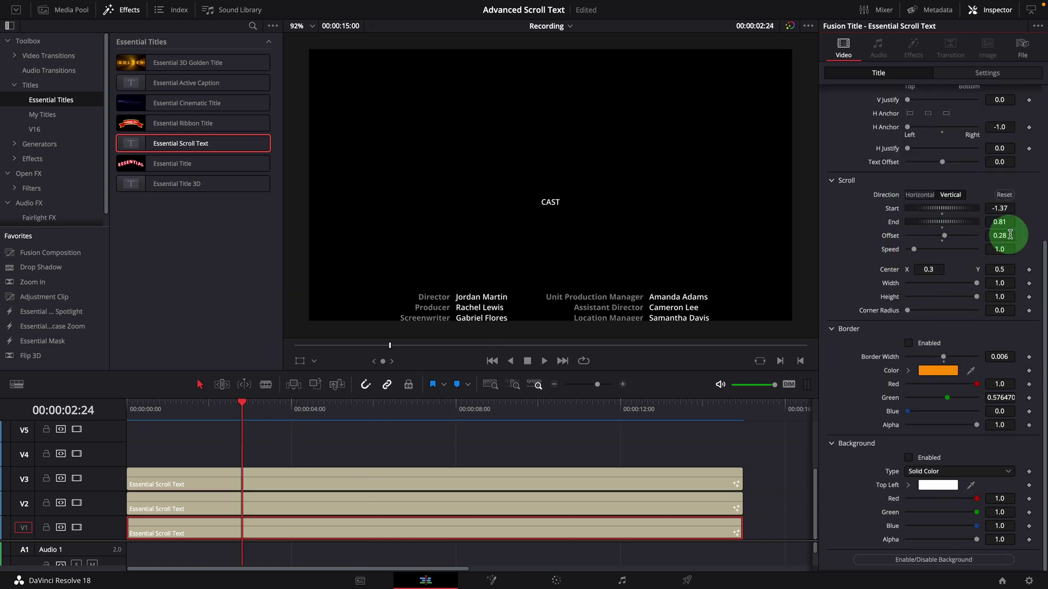
Step: Raise the V1 title's scroll Offset to bring its column just below CAST, and set the V2 title's Offset to 0.56 to align with it
drag(1000, 235, 998, 235)
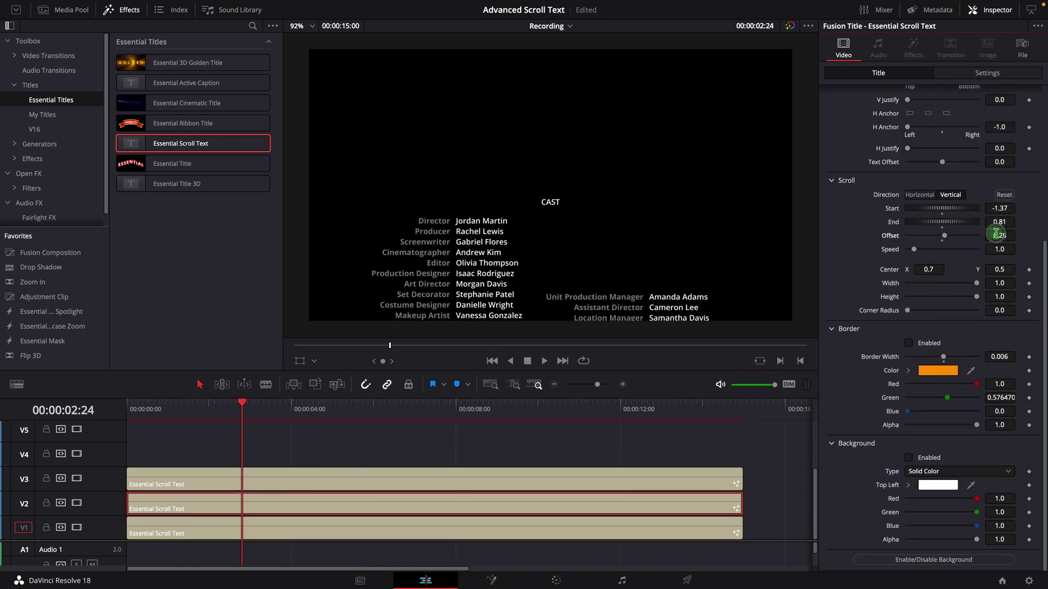
drag(997, 235, 532, 237)
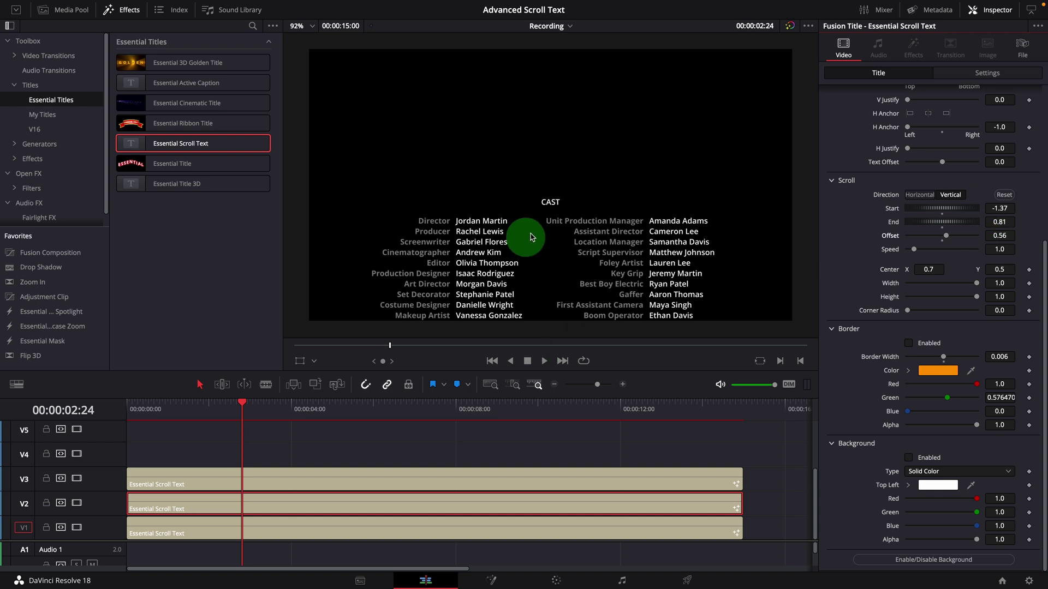
Step: Play the two-column credits from the start and compare the scroll Start and End values of the V2 and V3 titles
click(140, 410)
key(space)
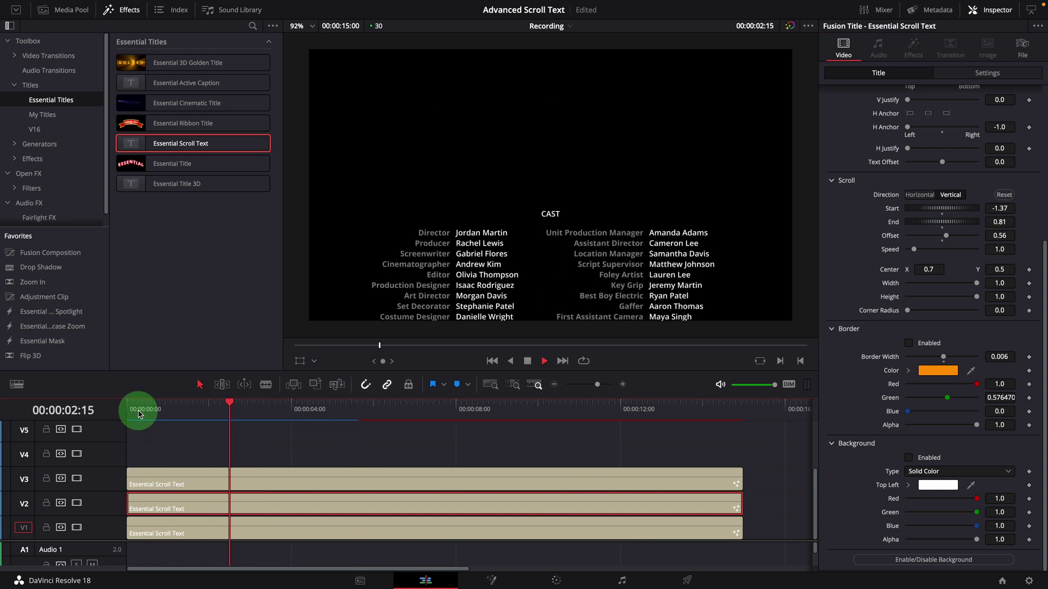
click(573, 455)
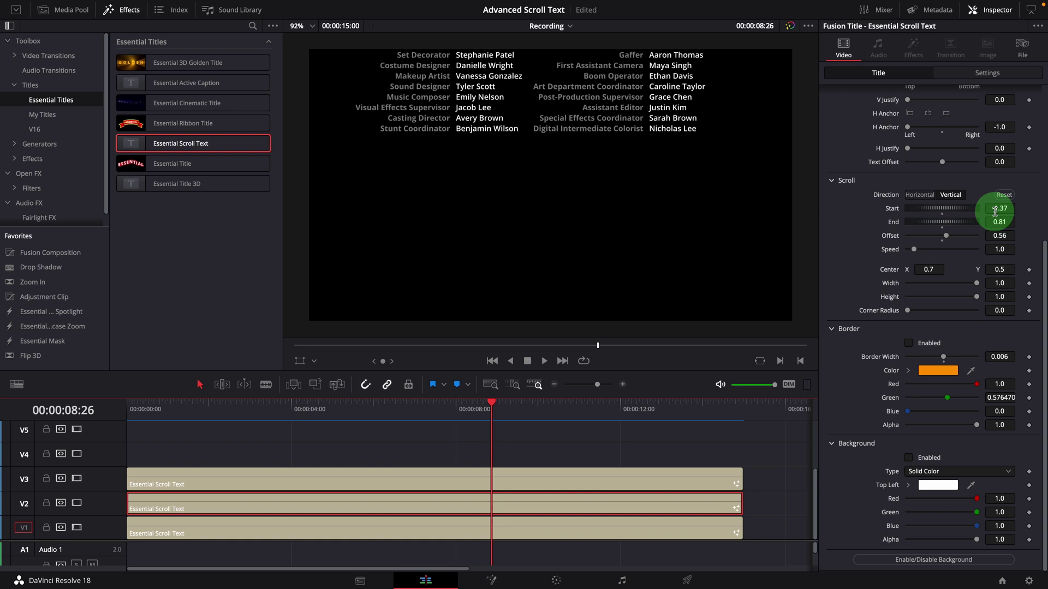
key(alt+Up)
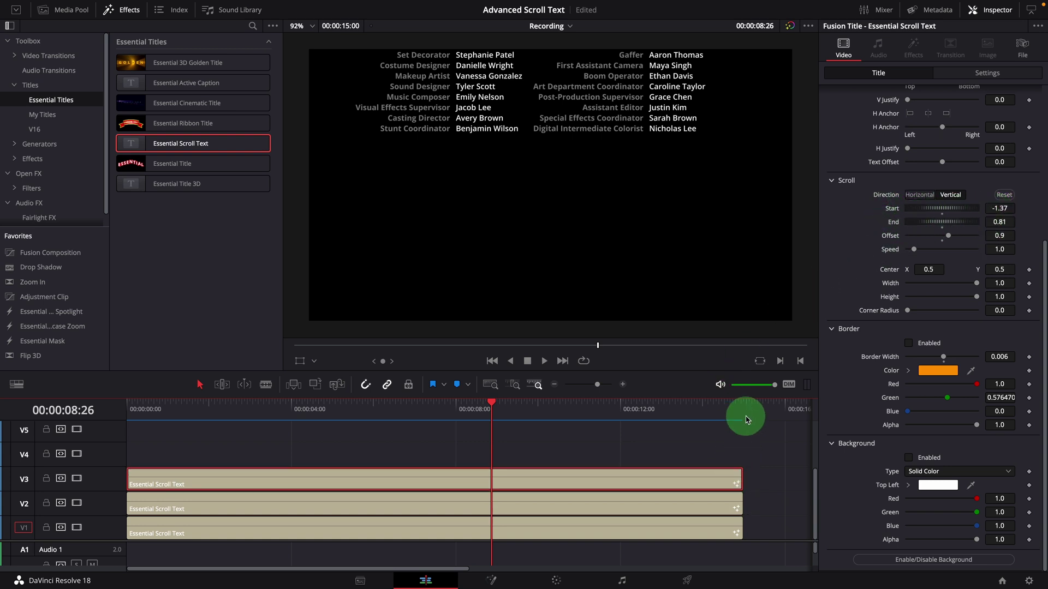
click(568, 452)
drag(523, 412, 490, 413)
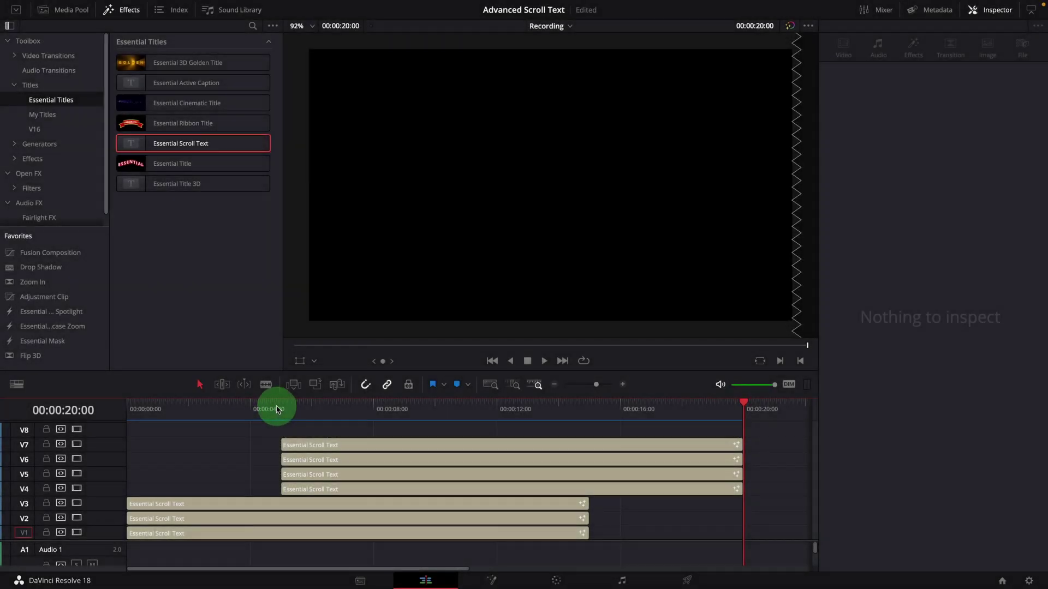
Step: Play back the full 20-second credits from near the start, including the second group of titles on V4 to V7
drag(277, 409, 270, 410)
key(space)
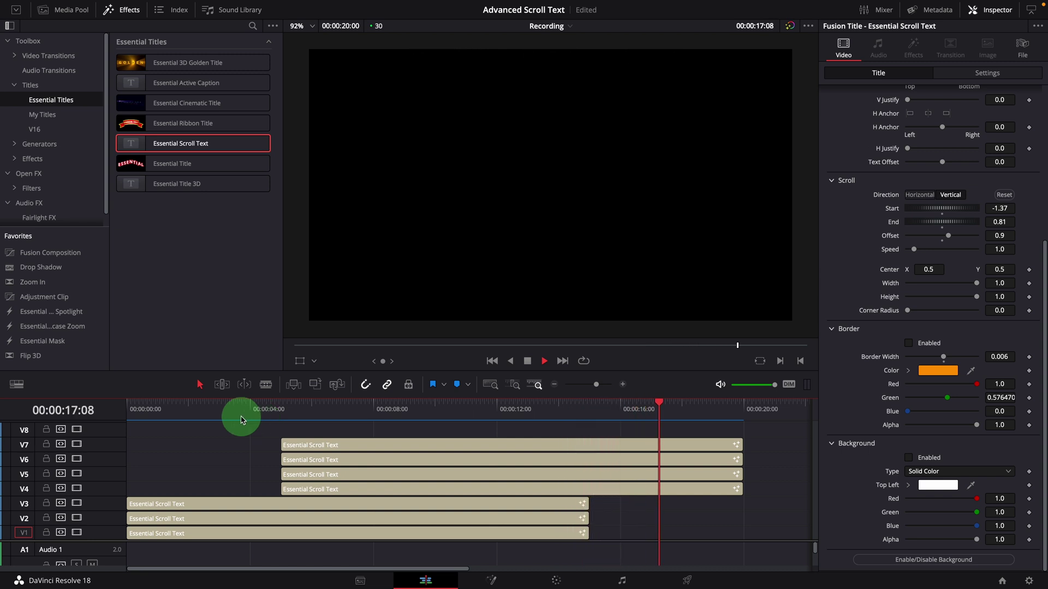
click(167, 409)
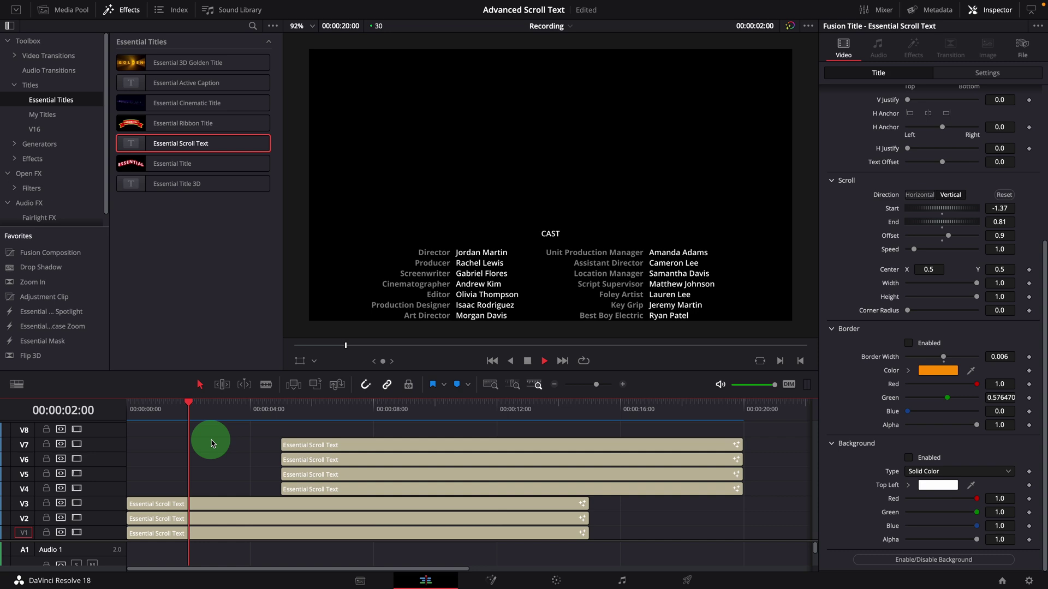